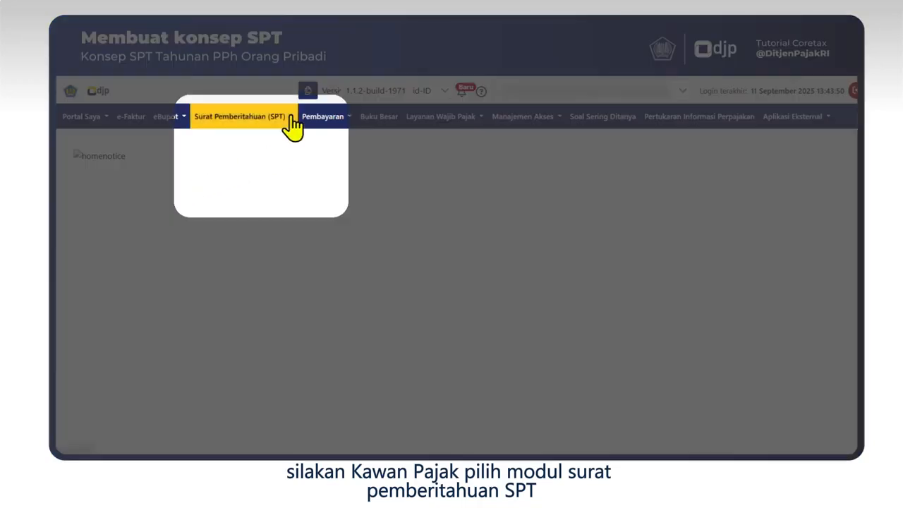
Step: Start a new SPT draft and choose PPh Orang Pribadi as the return type to report
click(293, 126)
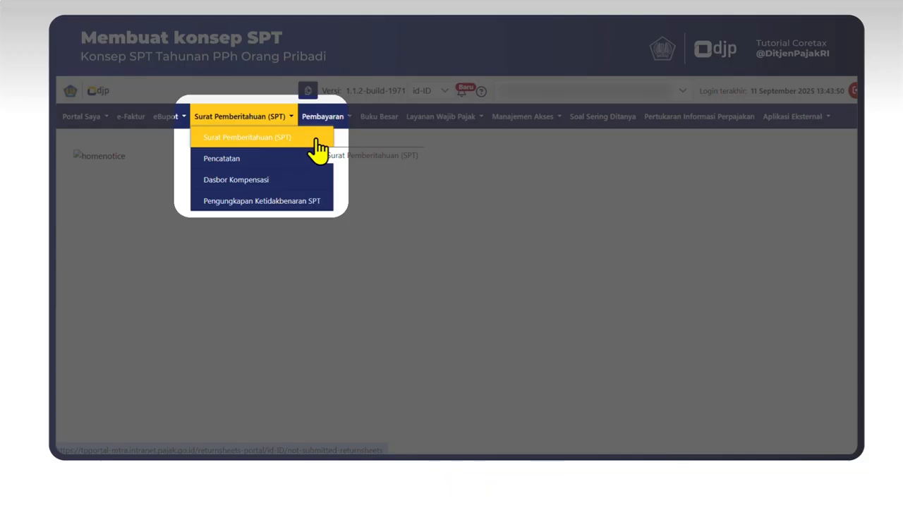
click(317, 139)
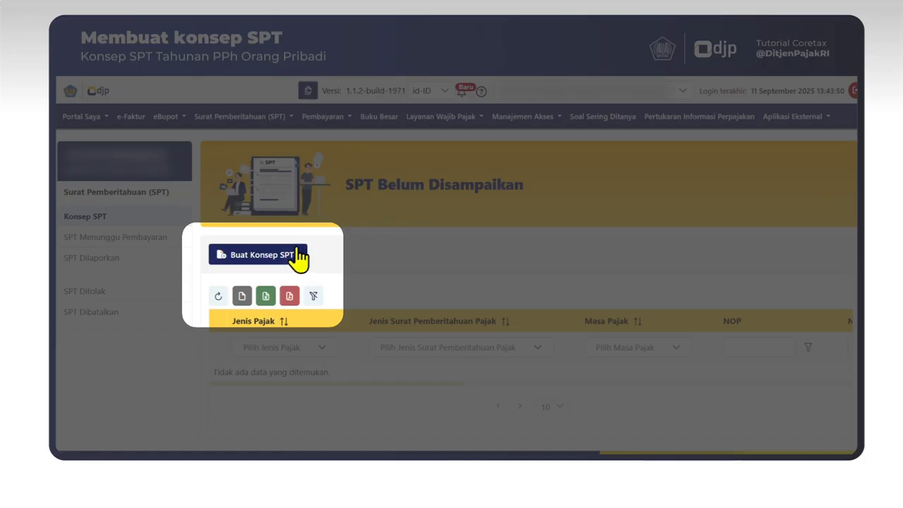
click(294, 254)
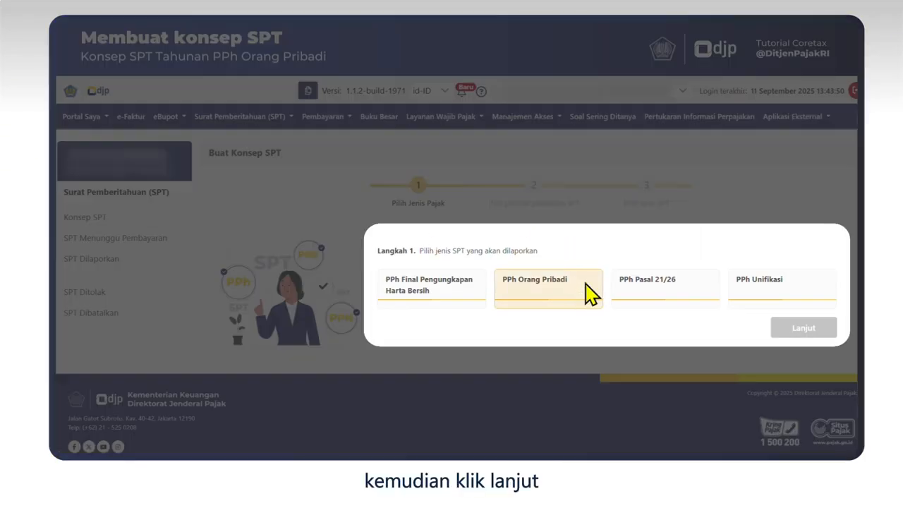
click(587, 292)
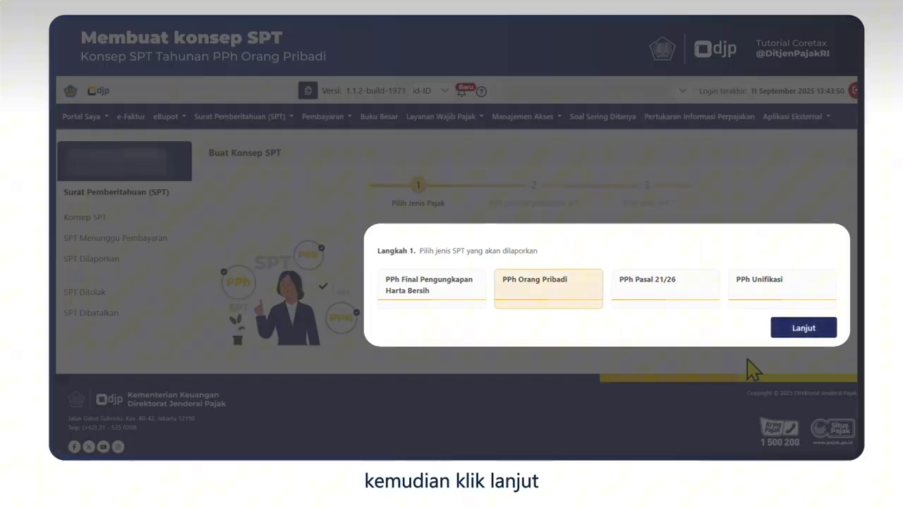
click(832, 334)
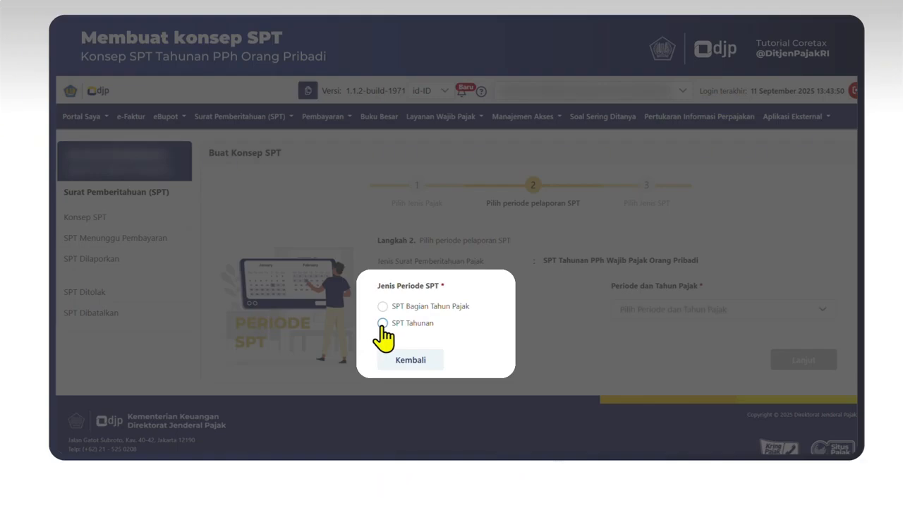
Step: Choose SPT Tahunan as the period type with the tax period Januari 2025 - Desember 2025, and continue
click(382, 323)
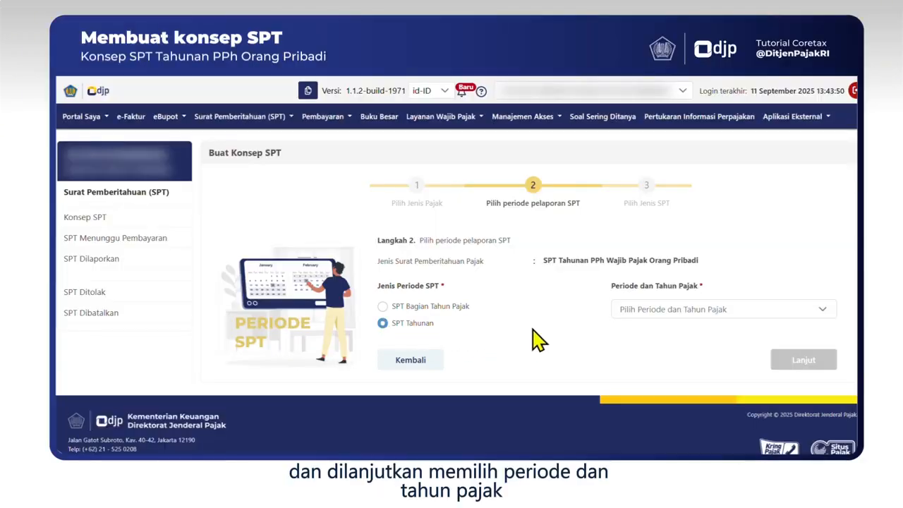
click(816, 310)
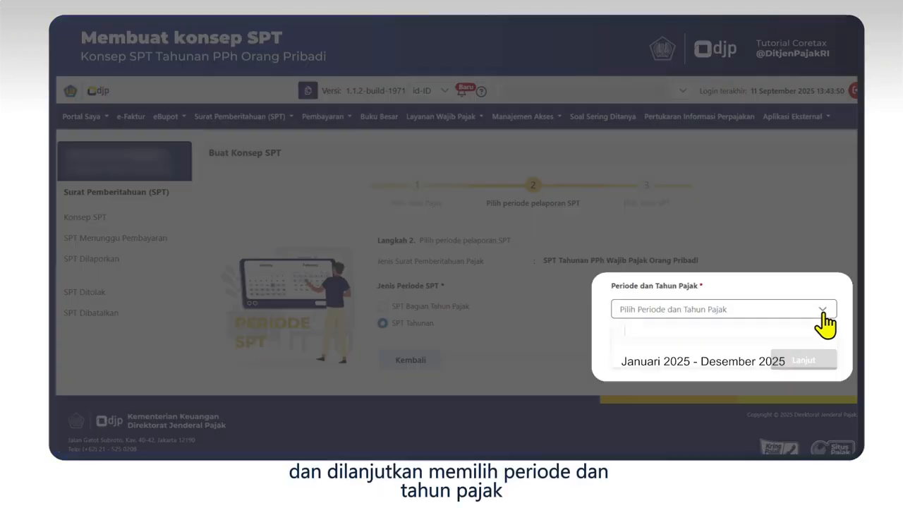
click(714, 366)
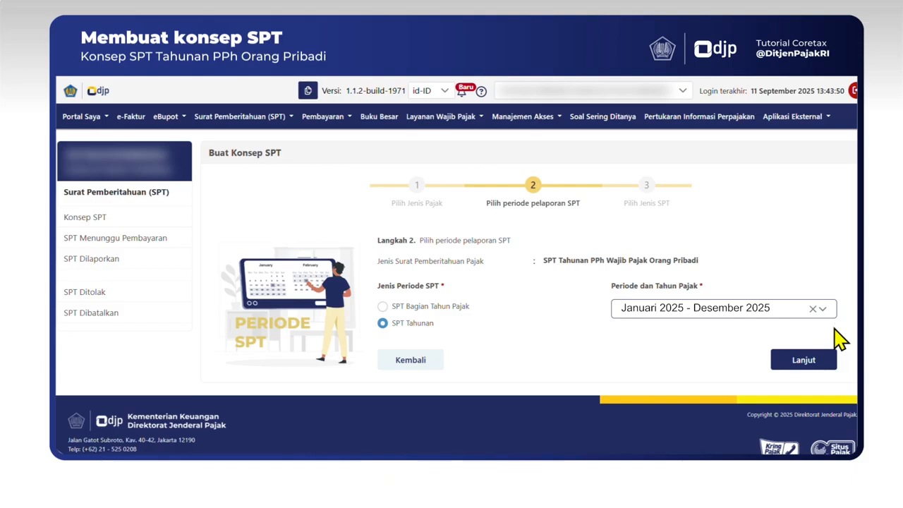
click(822, 361)
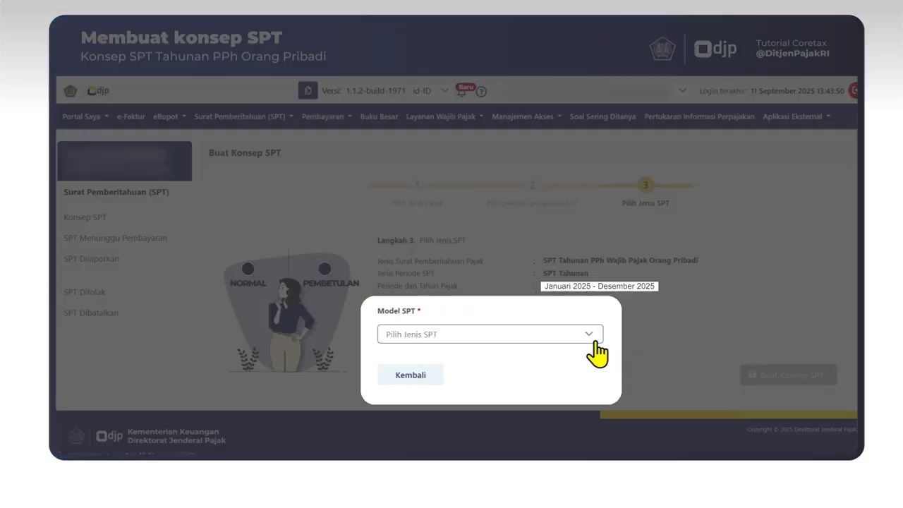
Step: Set the SPT model to Normal and create the draft
click(594, 341)
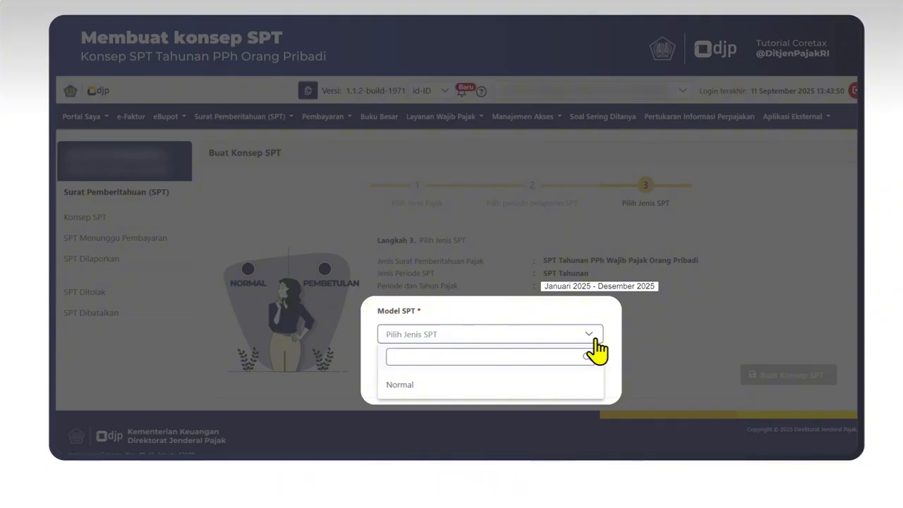
click(594, 384)
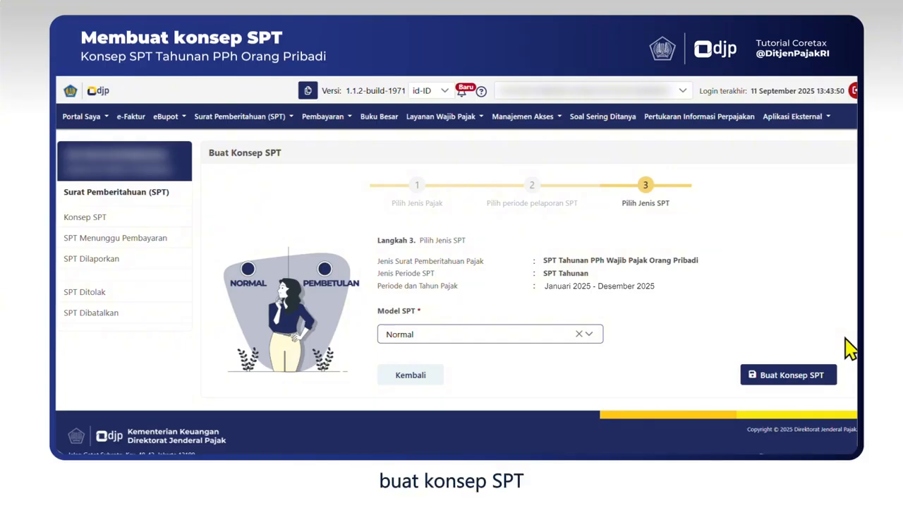
click(820, 381)
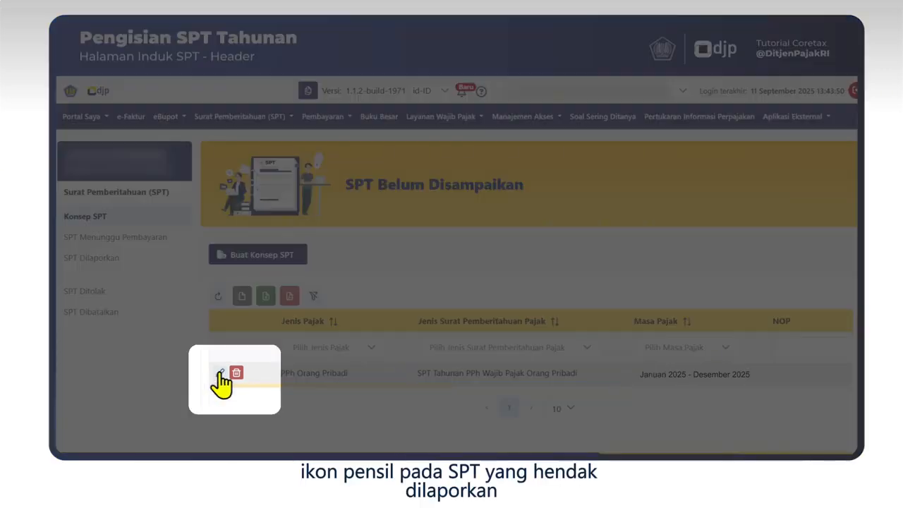
Step: Open the PPh Orang Pribadi draft for editing and choose Pencatatan as the bookkeeping method in the header
click(221, 373)
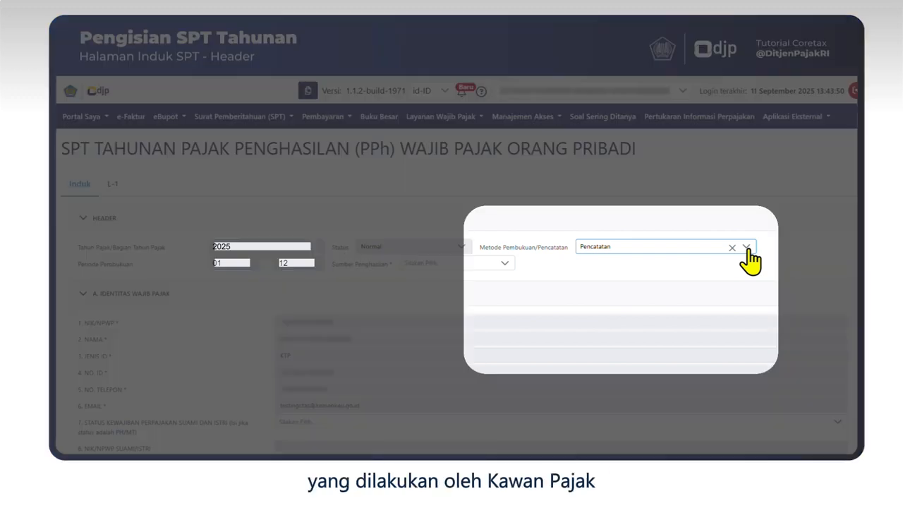
click(746, 247)
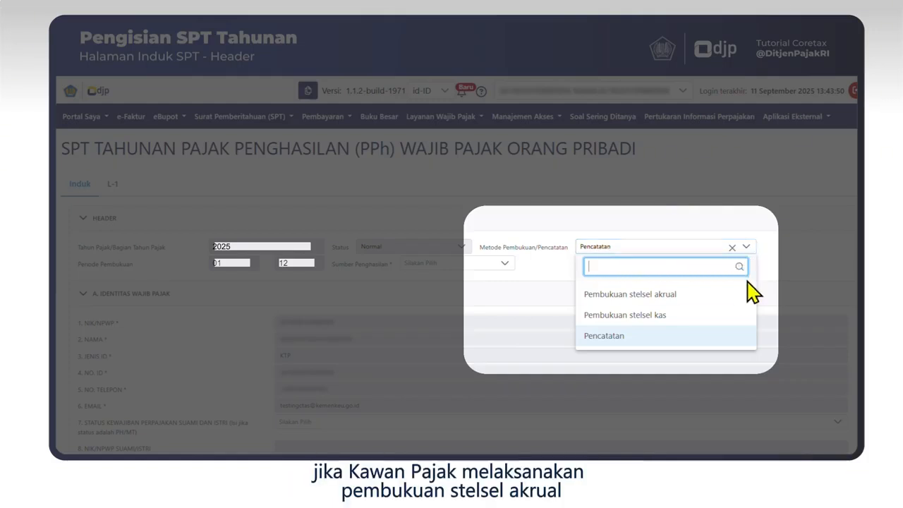
click(734, 337)
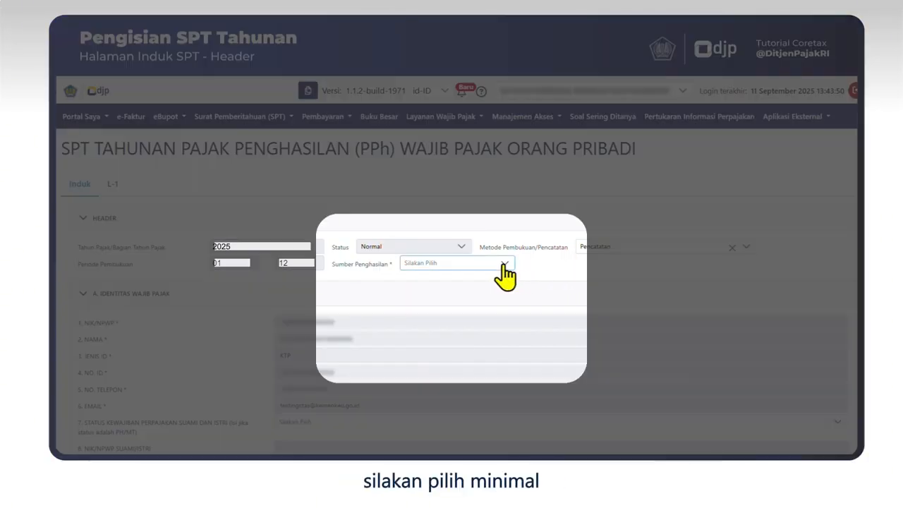
Step: Select Pekerjaan Bebas as the income source and leave the spouse tax obligation status in section A unselected
click(500, 263)
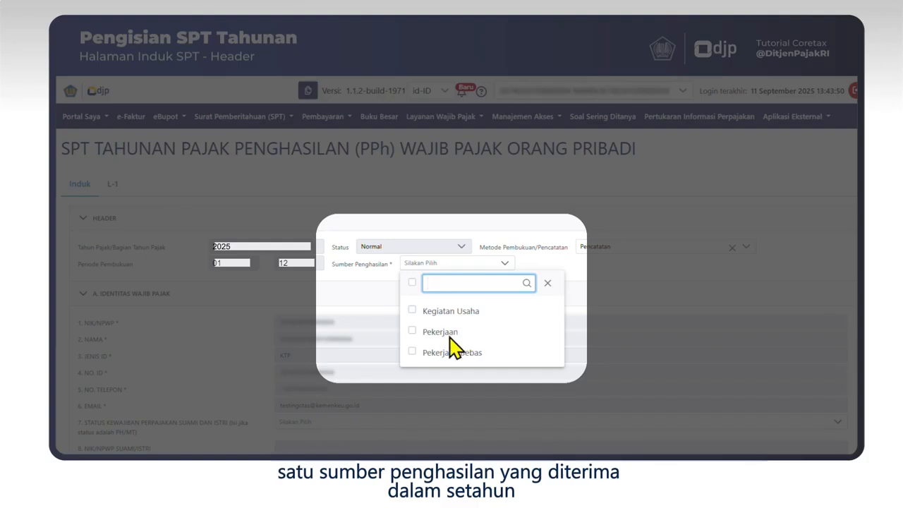
click(413, 352)
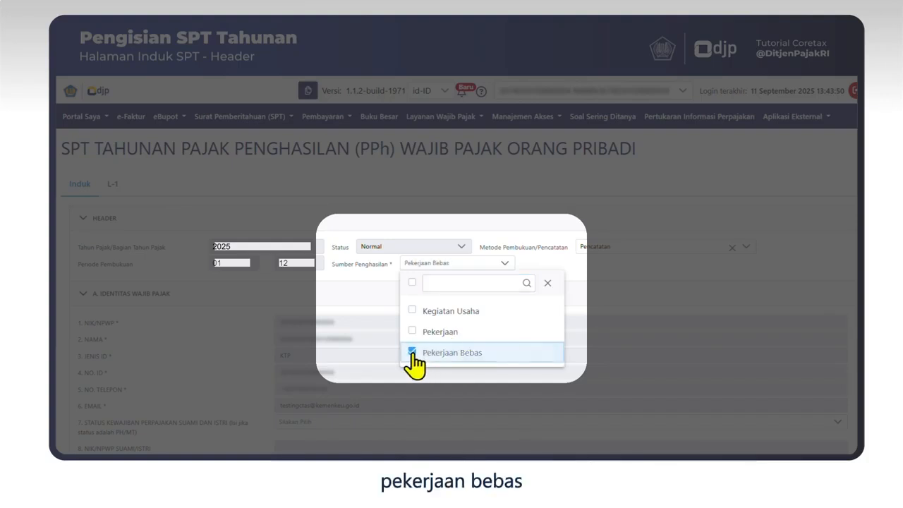
click(656, 271)
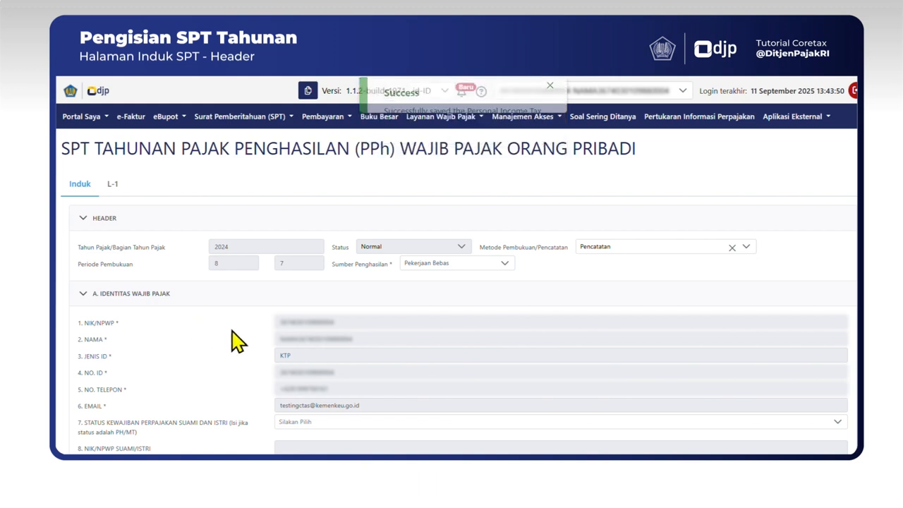
scroll(237, 337, down, 2)
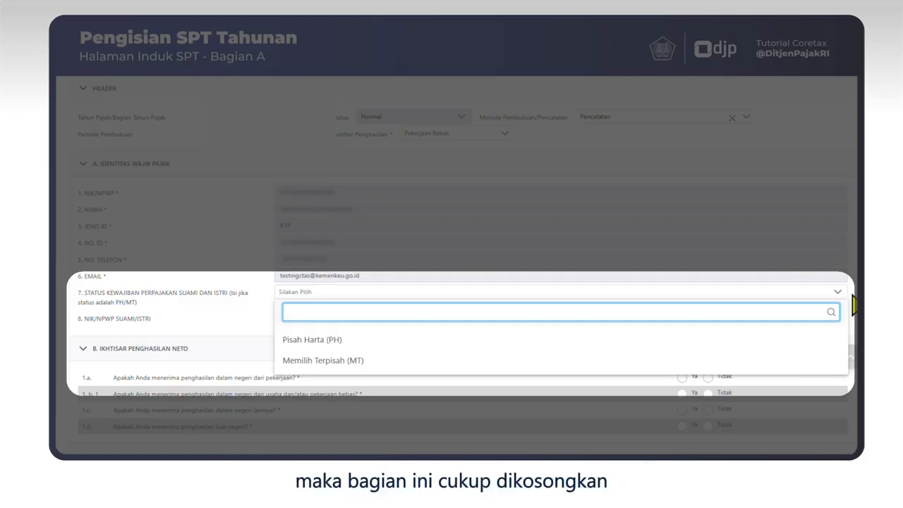
click(853, 305)
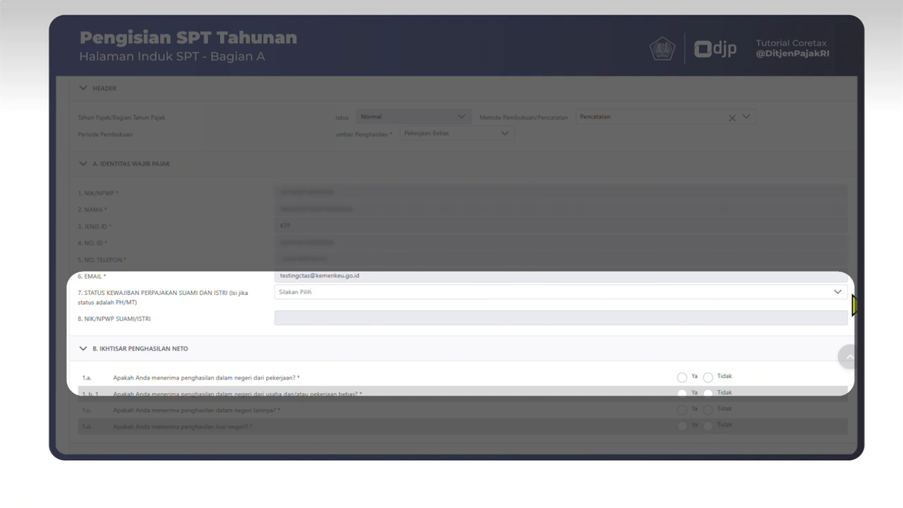
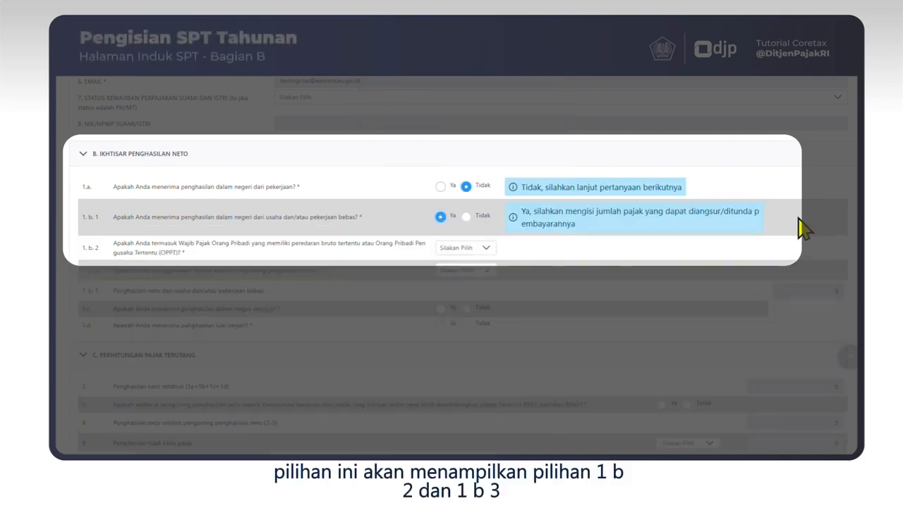
Step: In section B, answer Tidak to 1.b.2, 1.c and 1.d, and state in 1.b.3 the entitlement to use Norma Penghitungan Penghasilan Neto
click(485, 248)
click(490, 296)
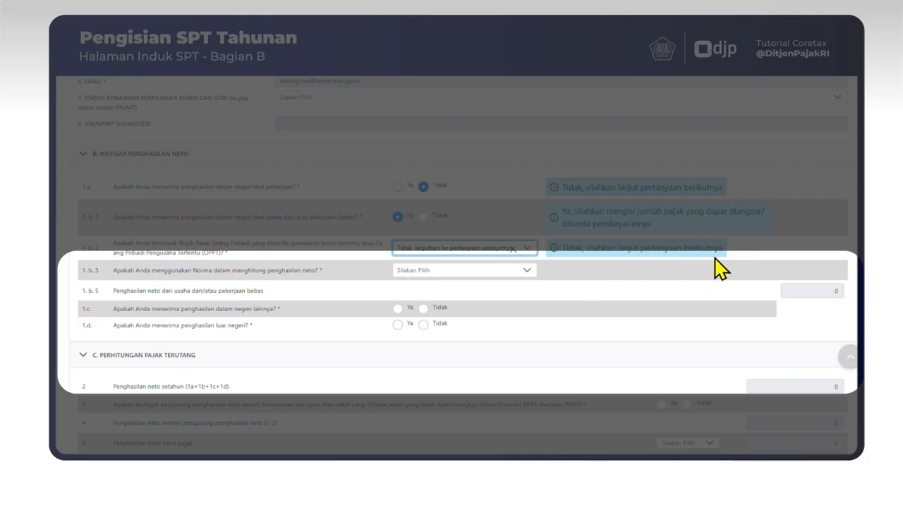
click(529, 270)
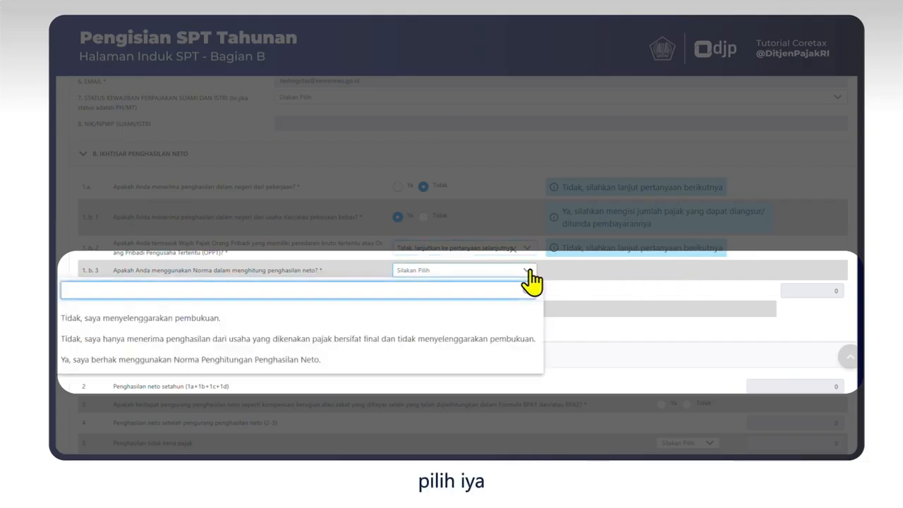
click(336, 367)
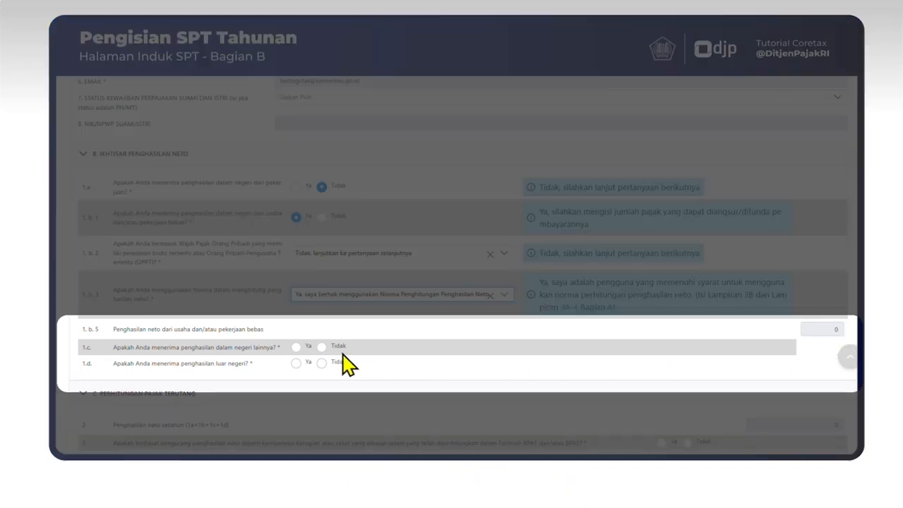
click(322, 347)
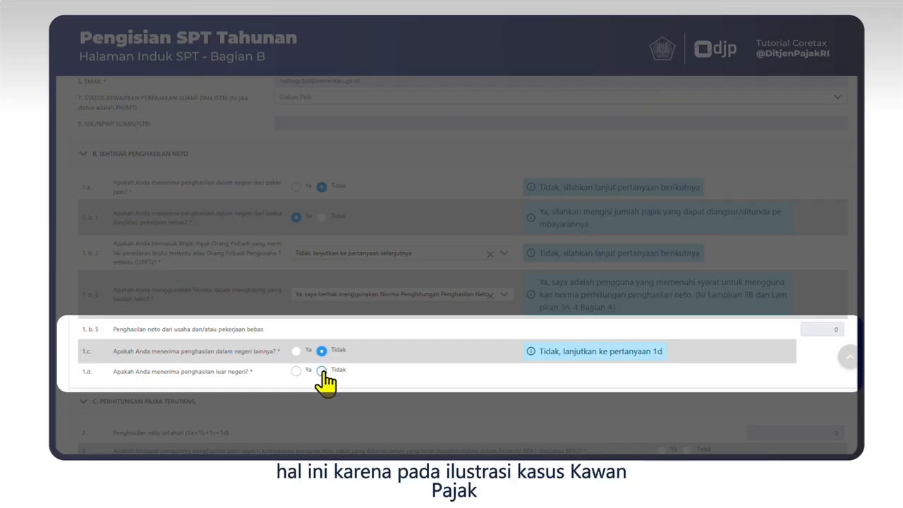
click(322, 371)
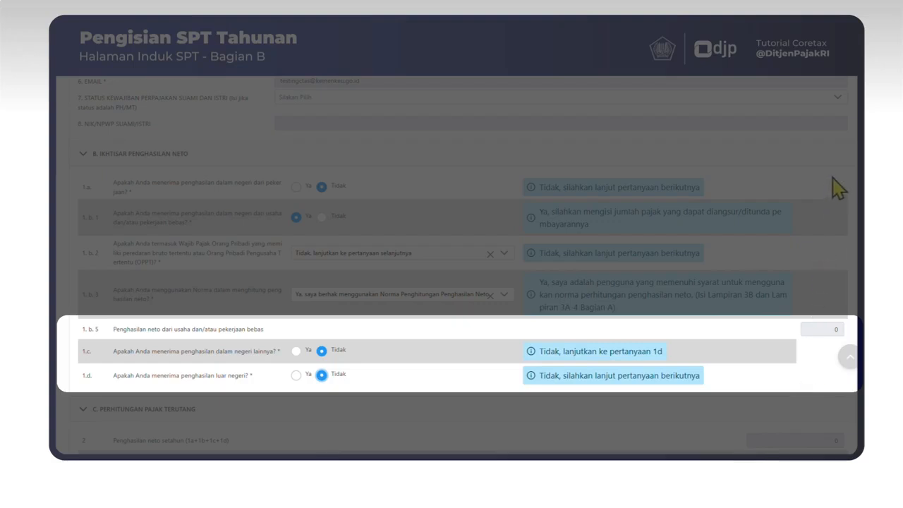
Step: In section C, answer Tidak to questions 3 and 8 and set the non-taxable income status in row 5 to K/0
scroll(838, 188, down, 1)
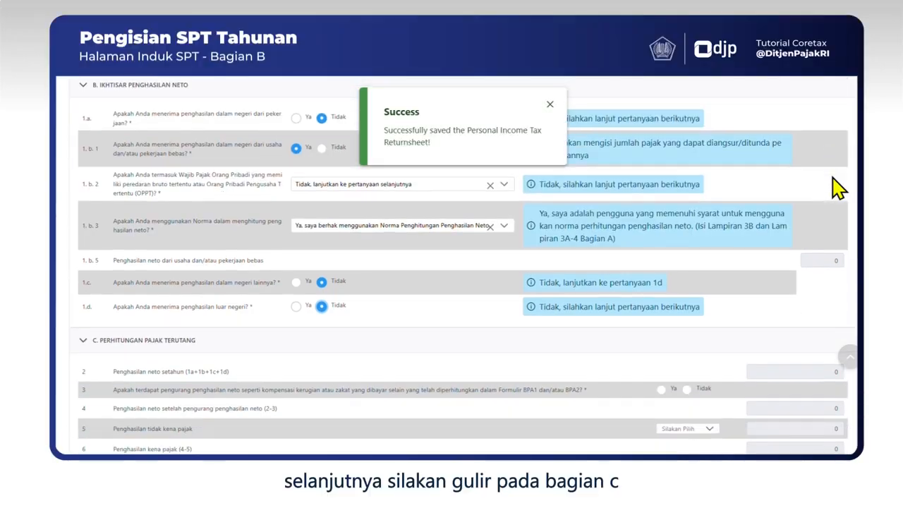
scroll(838, 188, down, 3)
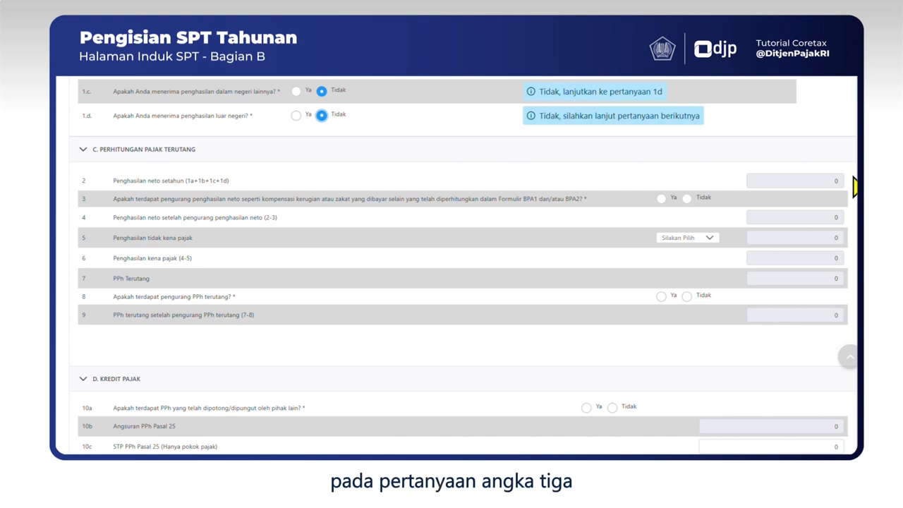
click(686, 198)
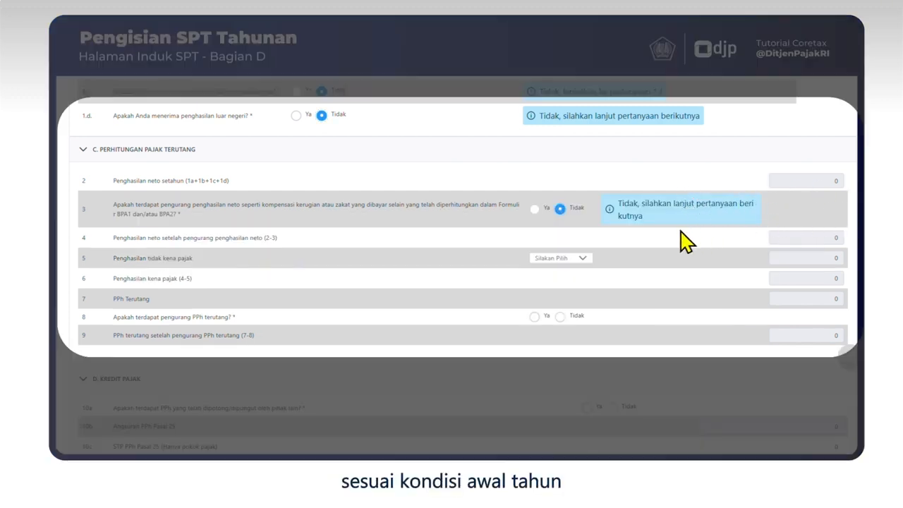
click(583, 261)
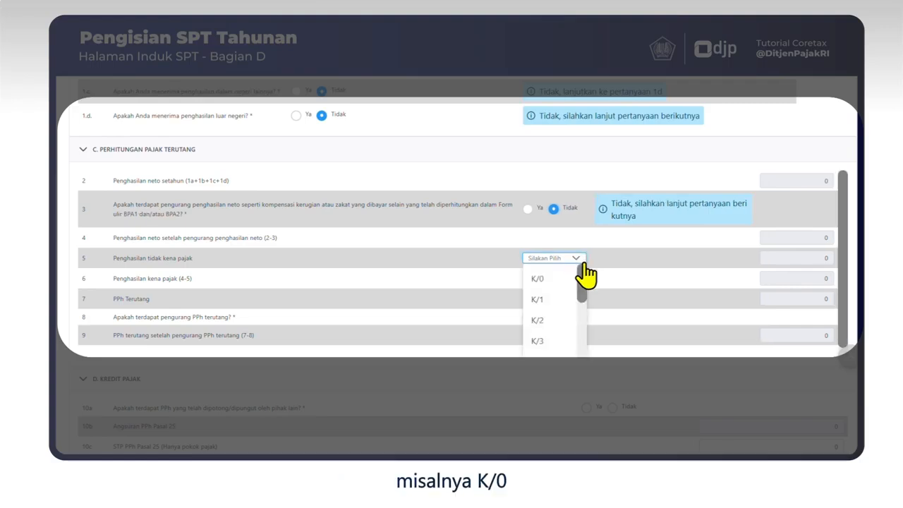
click(540, 281)
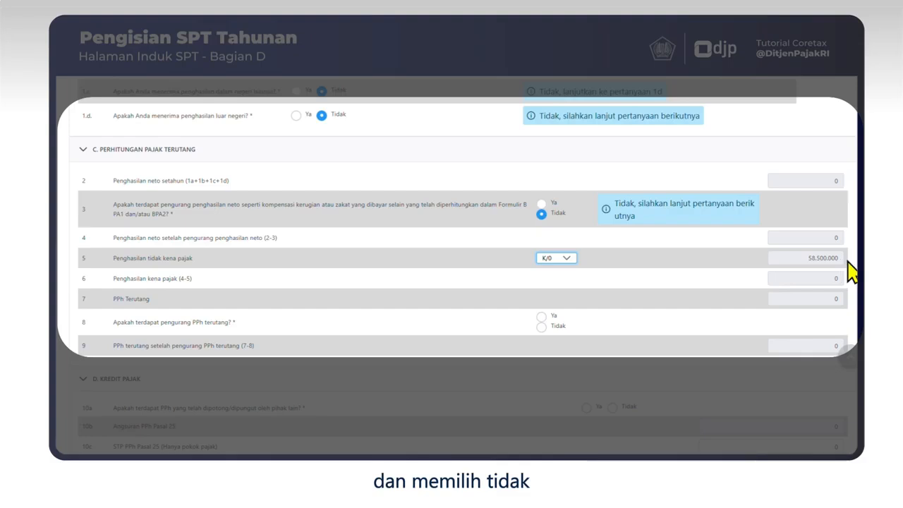
click(541, 326)
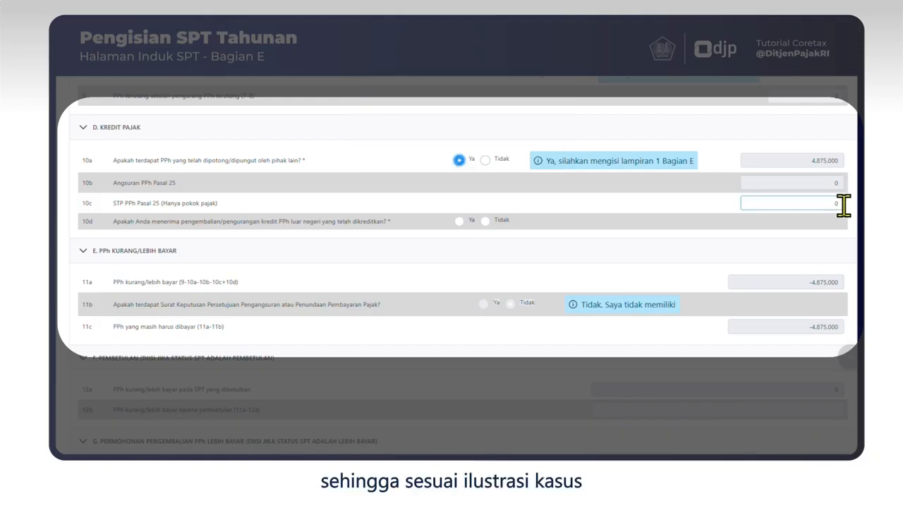
Step: In section D, leave STP PPh Pasal 25 (10c) at 0 and answer Tidak to question 10d on foreign tax credits
click(758, 202)
click(853, 215)
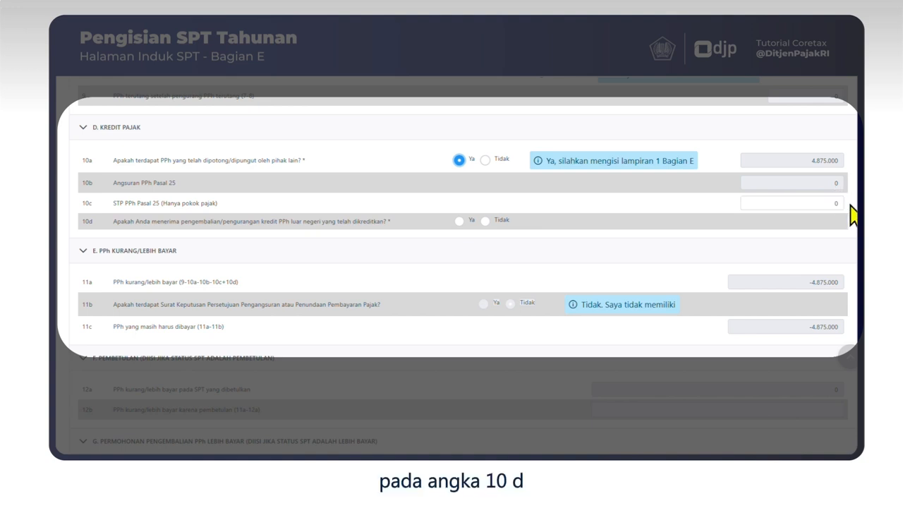
click(484, 221)
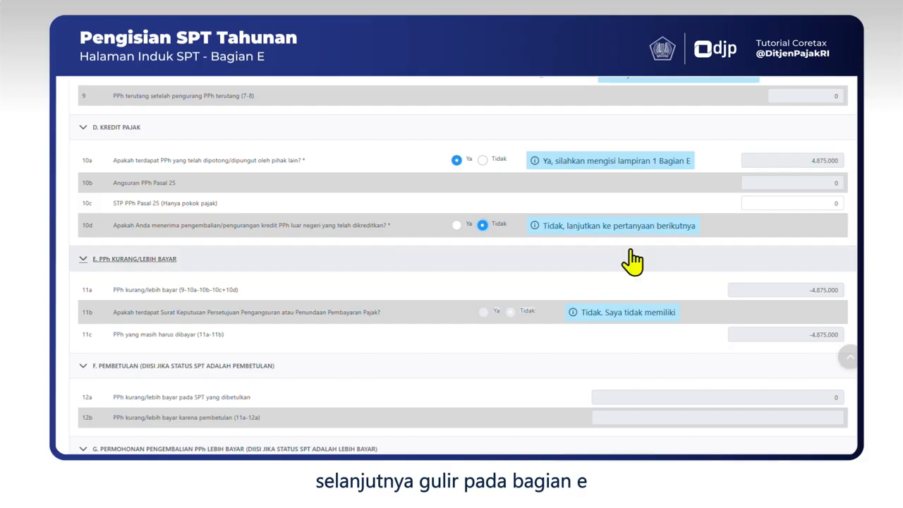
scroll(613, 264, down, 1)
scroll(612, 264, down, 1)
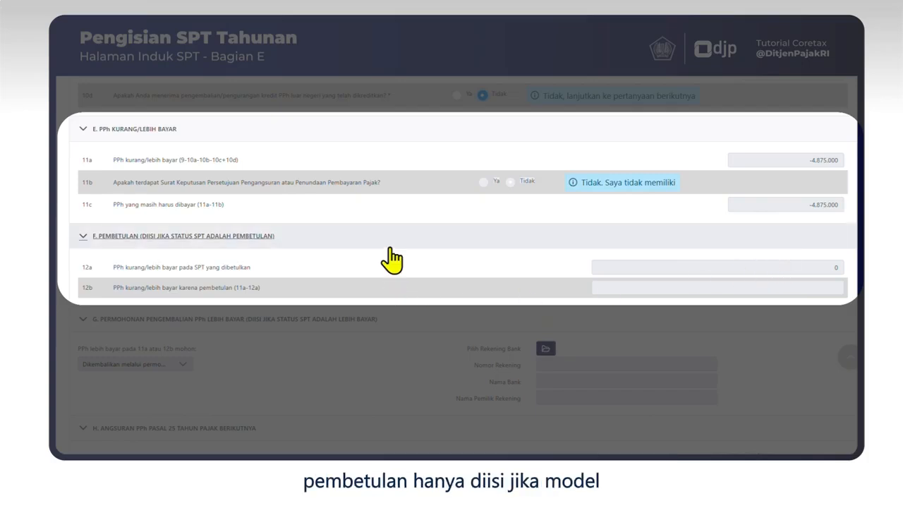
Step: In section H on next year's PPh Pasal 25 instalments, answer Ya to question 13a and Tidak to question 13c
scroll(392, 260, down, 2)
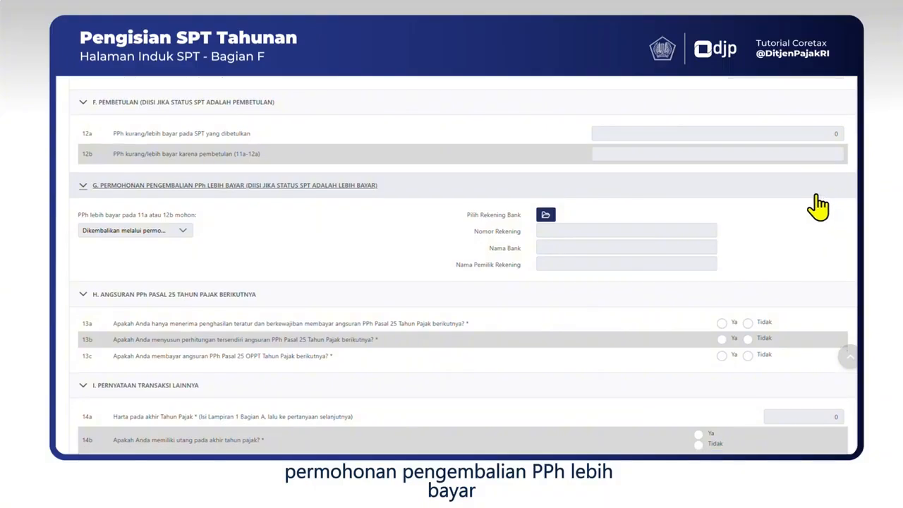
scroll(818, 206, down, 1)
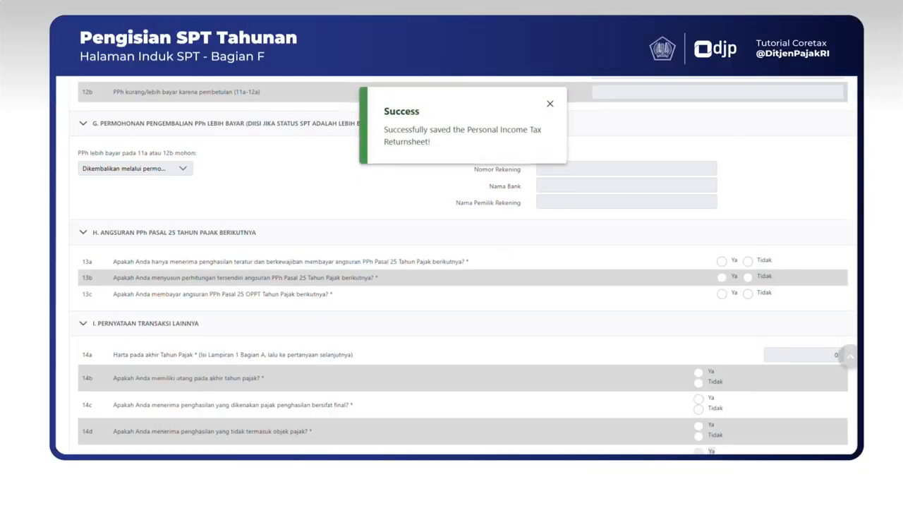
scroll(452, 283, down, 2)
scroll(780, 123, down, 2)
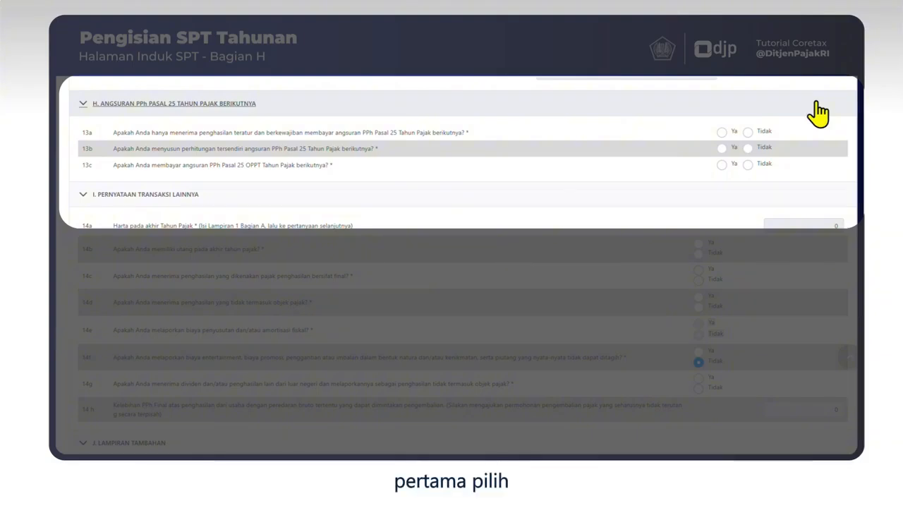
click(721, 132)
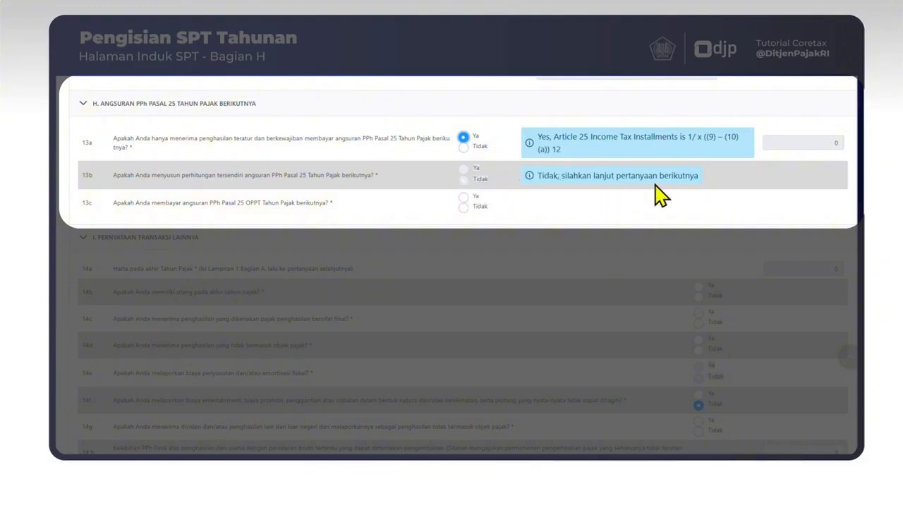
click(463, 197)
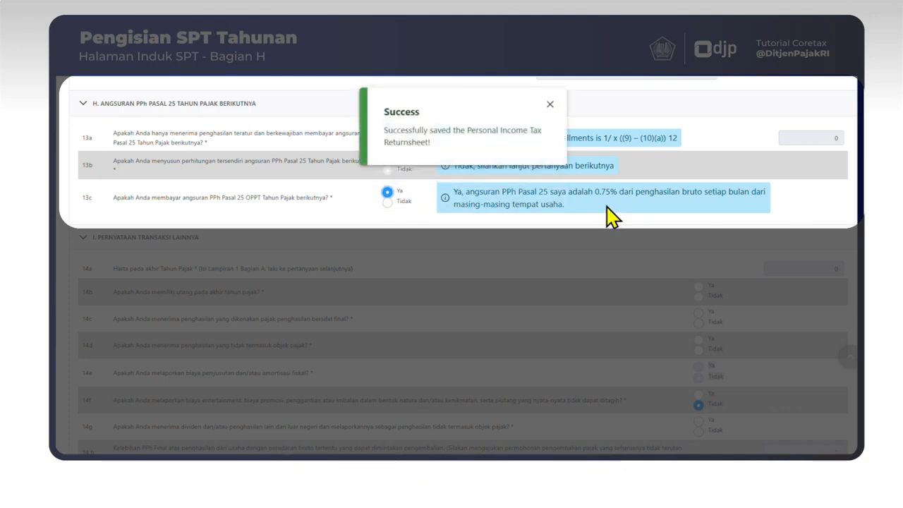
click(549, 122)
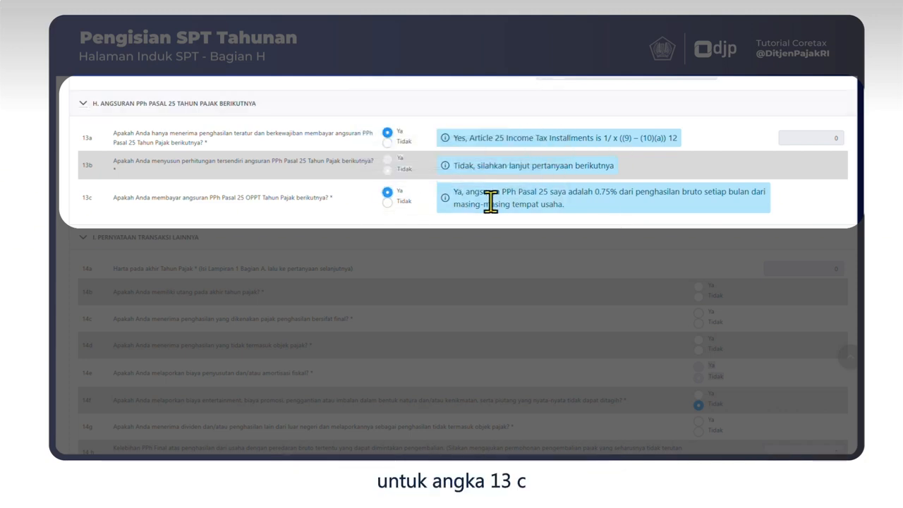
click(388, 202)
click(389, 206)
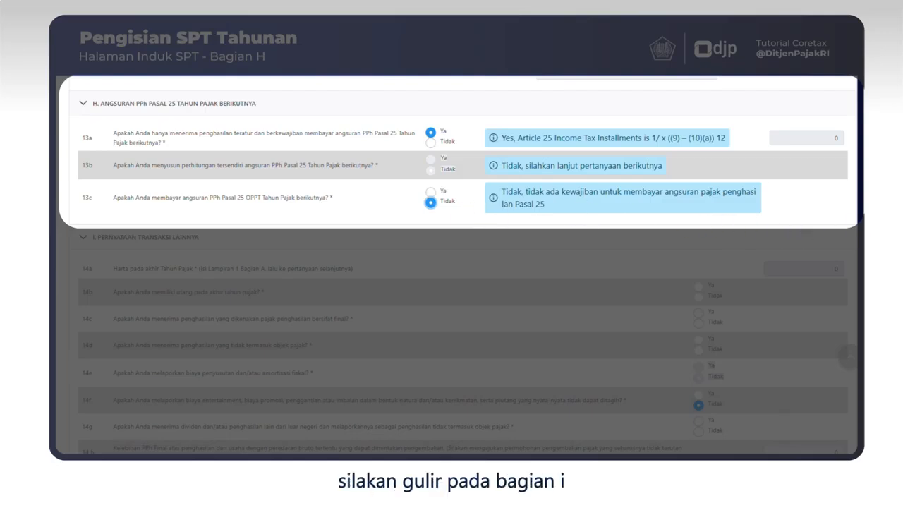
Step: In section I, answer Ya to 14b on year-end debts and Tidak to questions 14c, 14d and 14g
scroll(451, 268, down, 2)
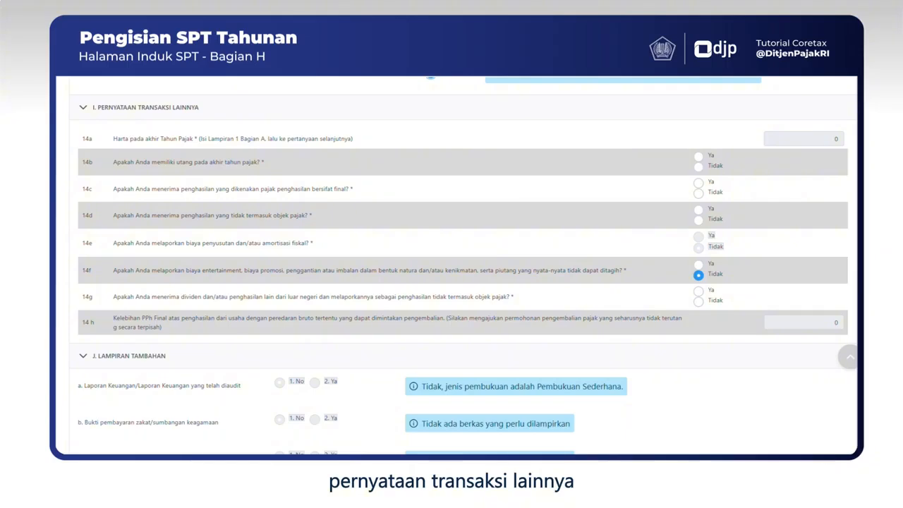
scroll(462, 268, up, 1)
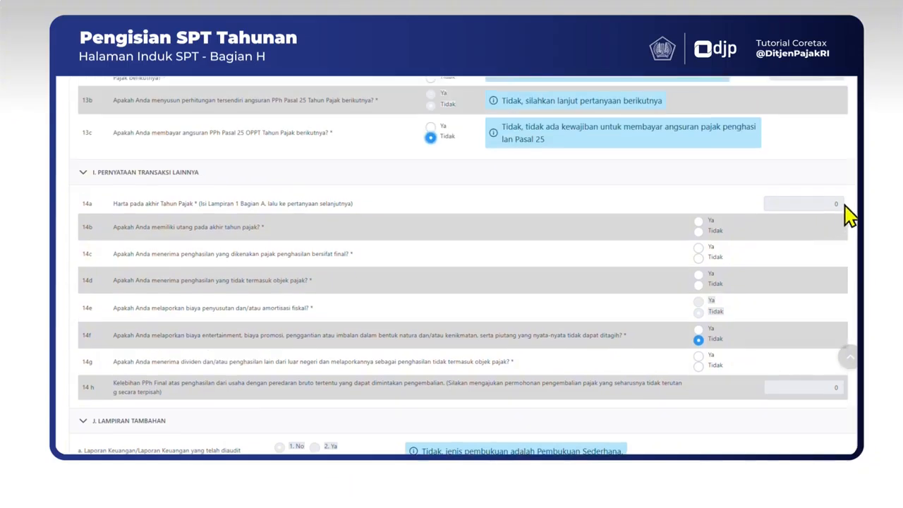
scroll(792, 211, down, 1)
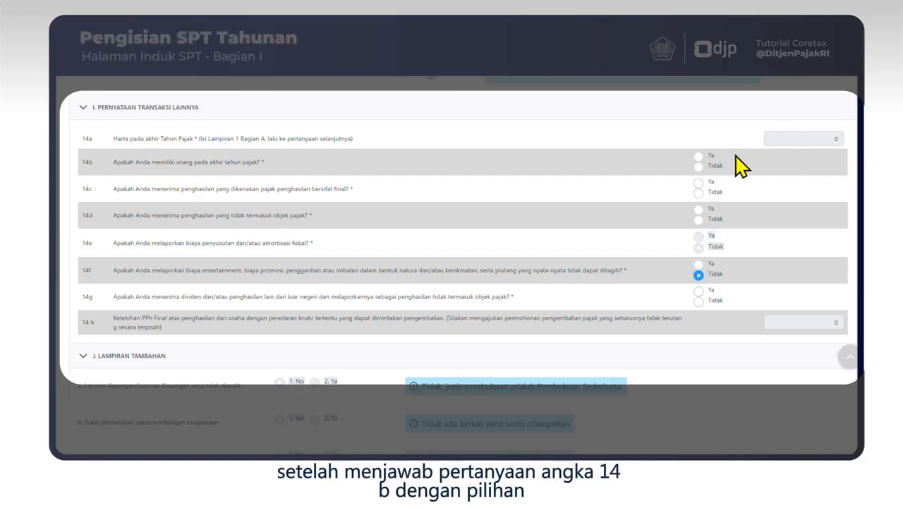
click(699, 157)
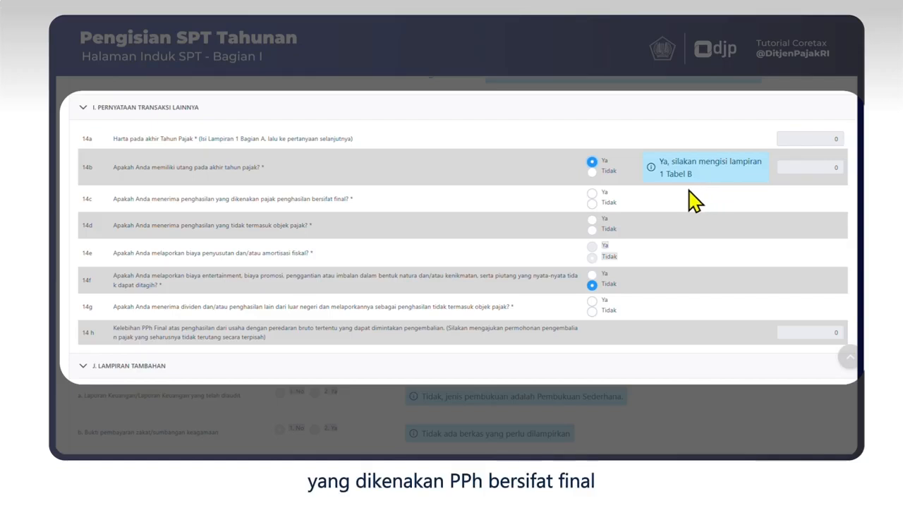
click(592, 205)
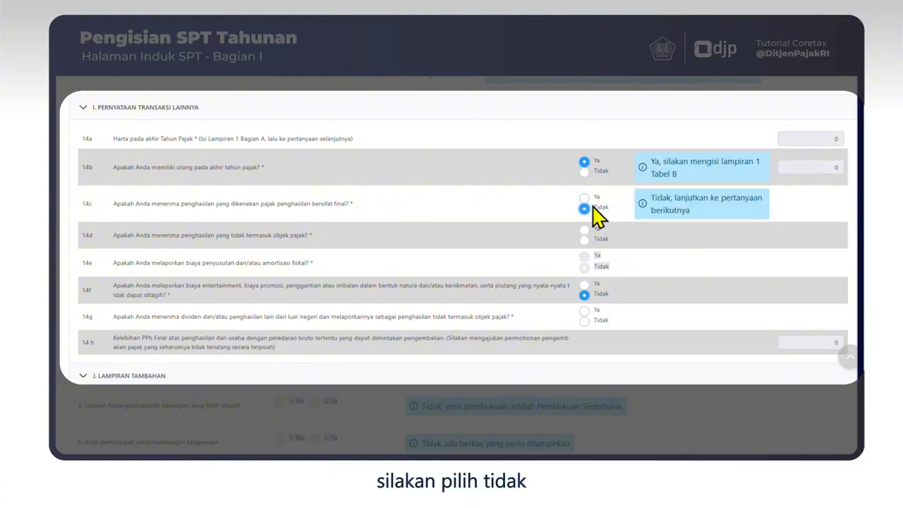
click(585, 239)
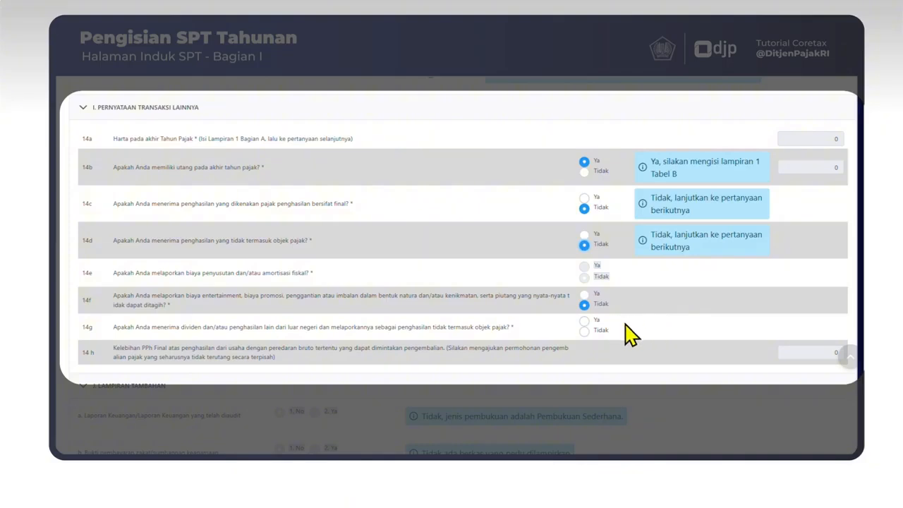
click(584, 332)
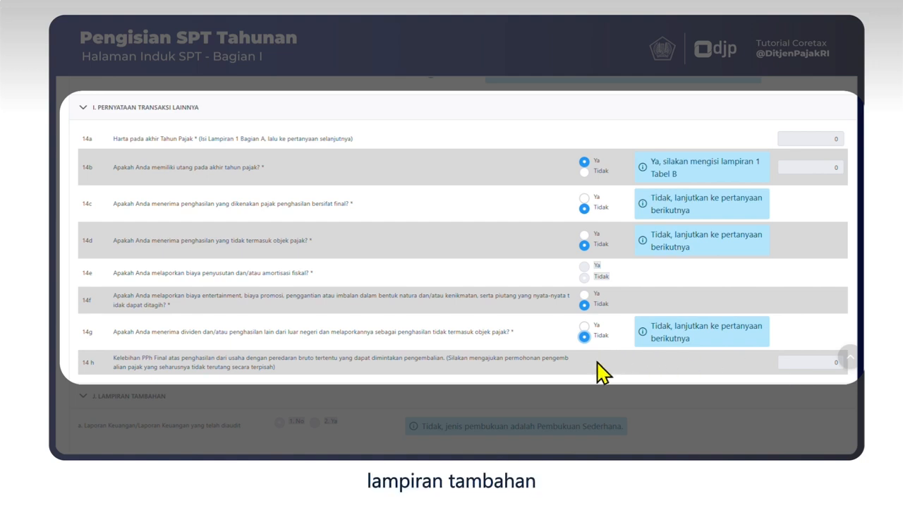
Step: In section J, answer No to d. Surat Kuasa and e. Dokumen Lainnya, and go to the section K declaration
scroll(600, 363, down, 5)
scroll(621, 358, down, 1)
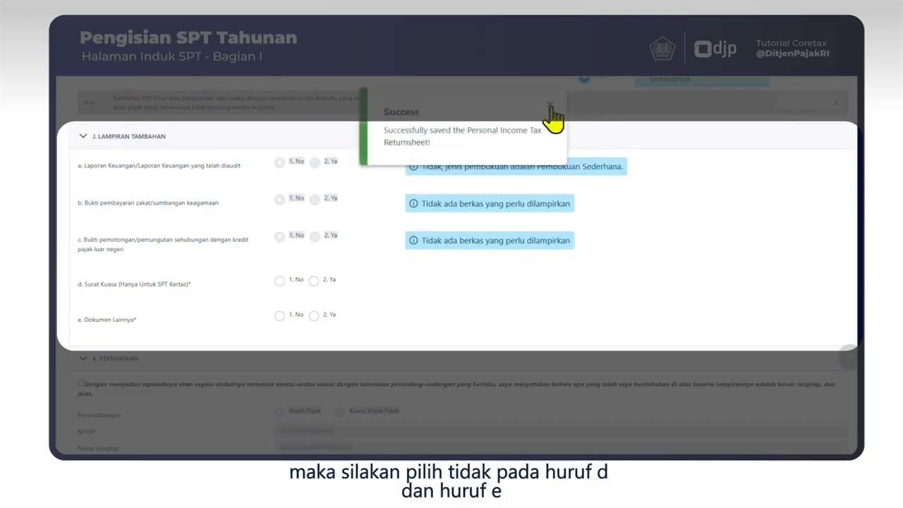
click(550, 106)
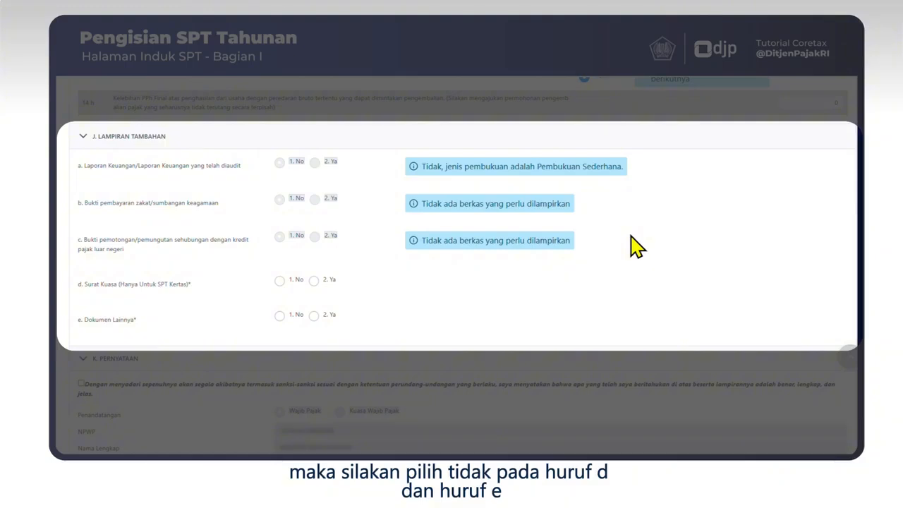
click(280, 281)
click(279, 315)
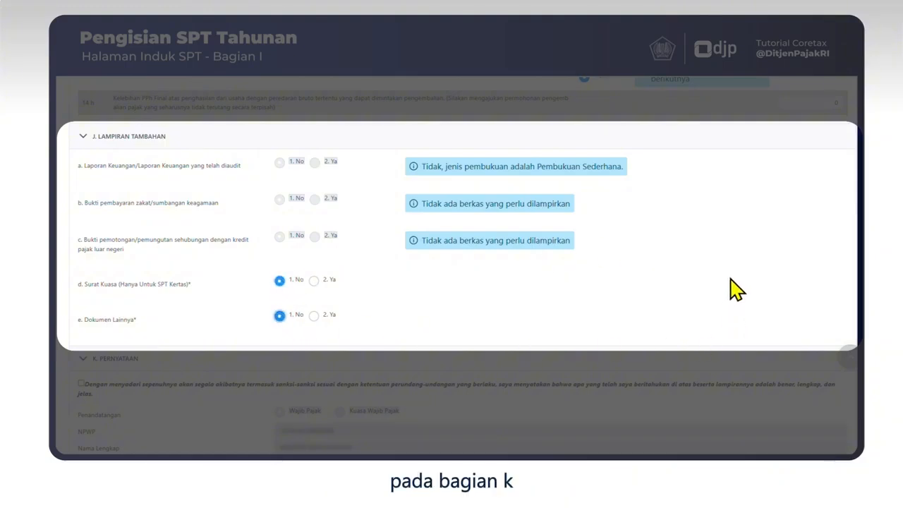
scroll(733, 269, down, 3)
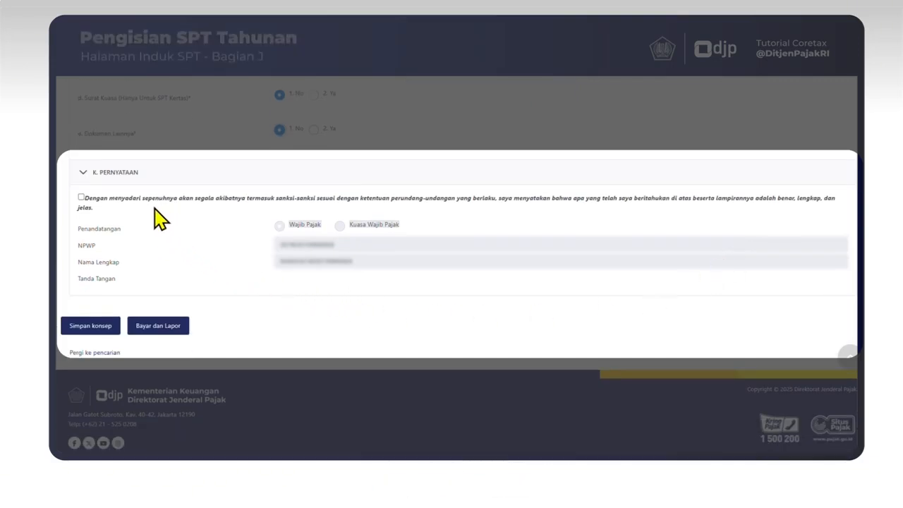
click(82, 198)
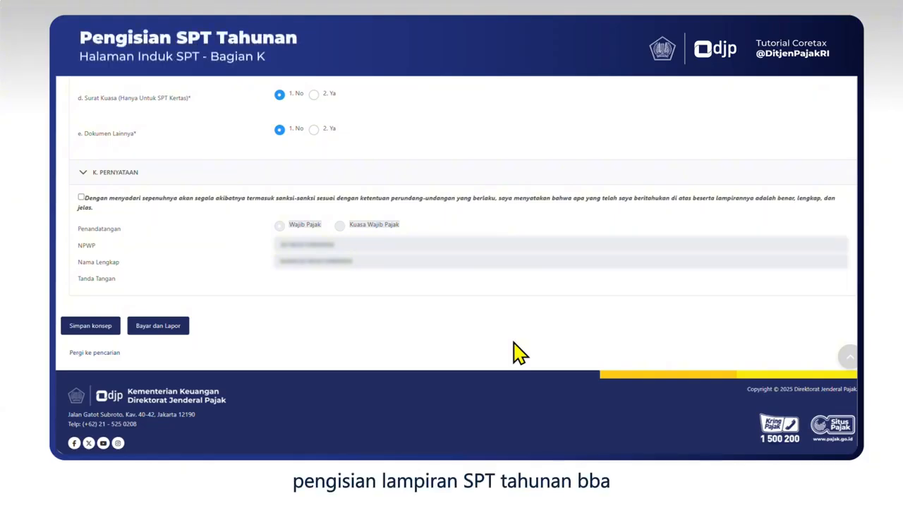
Step: In section C of attachment L-3B, edit the existing business location entry and set Jenis Usaha/Pekerjaan Bebas to Agen asuransi
scroll(514, 352, up, 20)
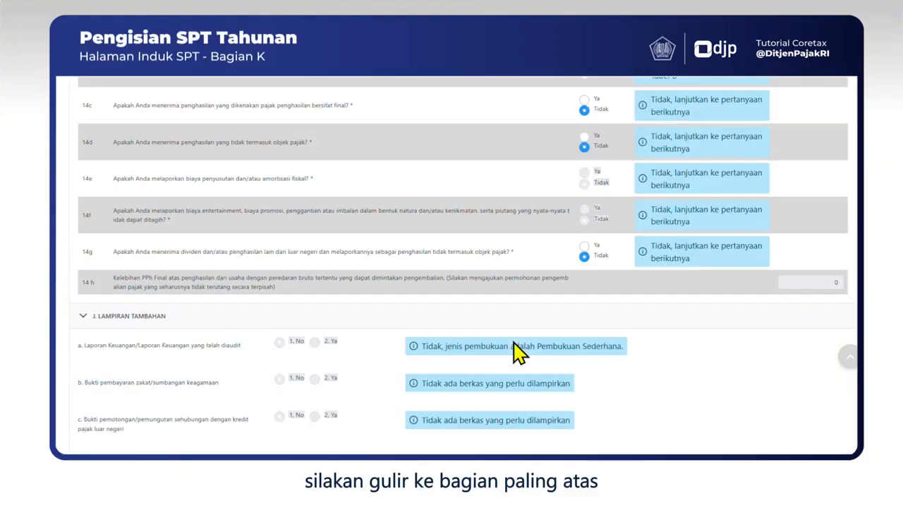
scroll(462, 328, up, 5)
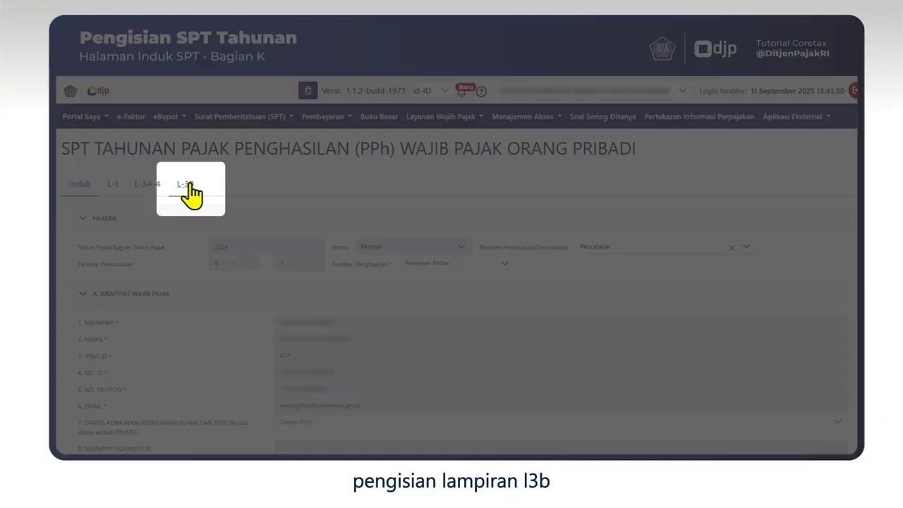
click(186, 186)
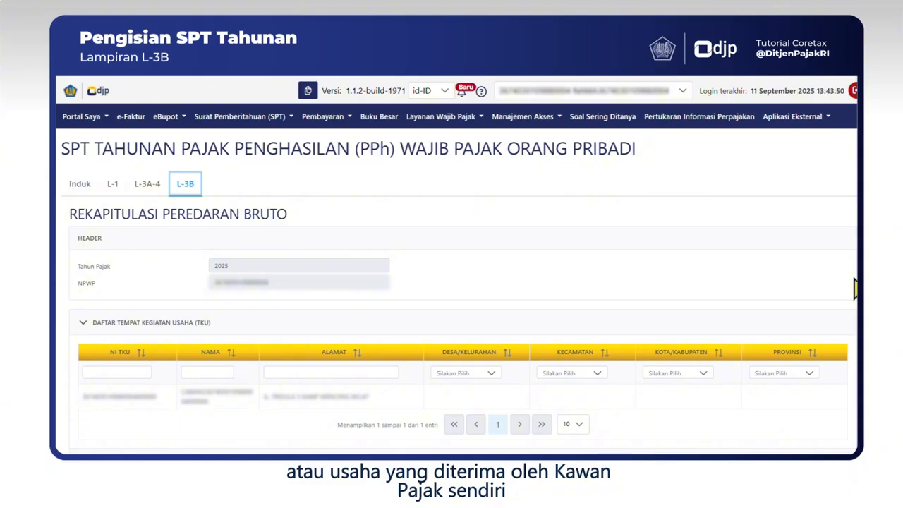
scroll(855, 287, down, 1)
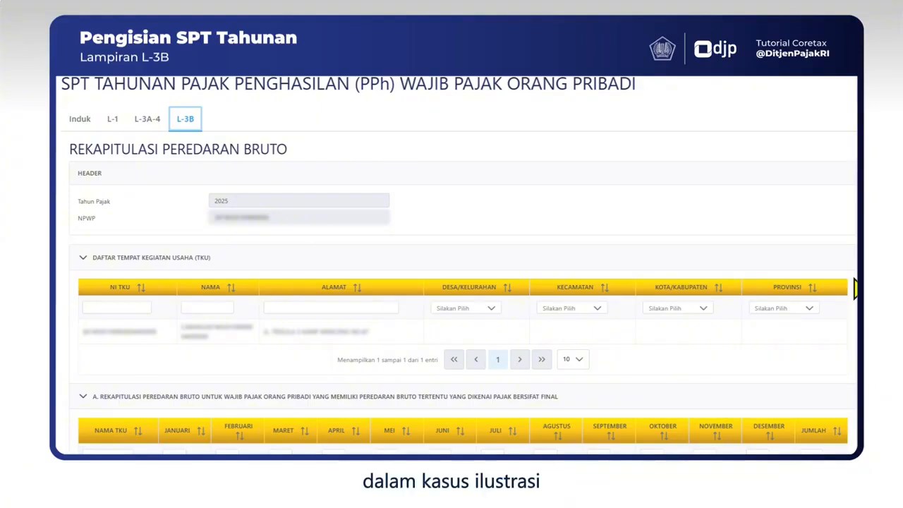
scroll(855, 290, down, 5)
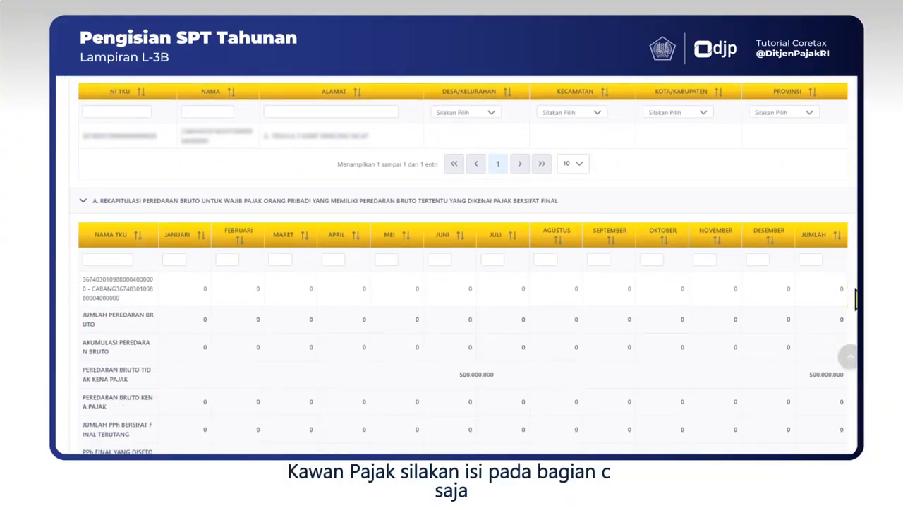
scroll(855, 297, down, 5)
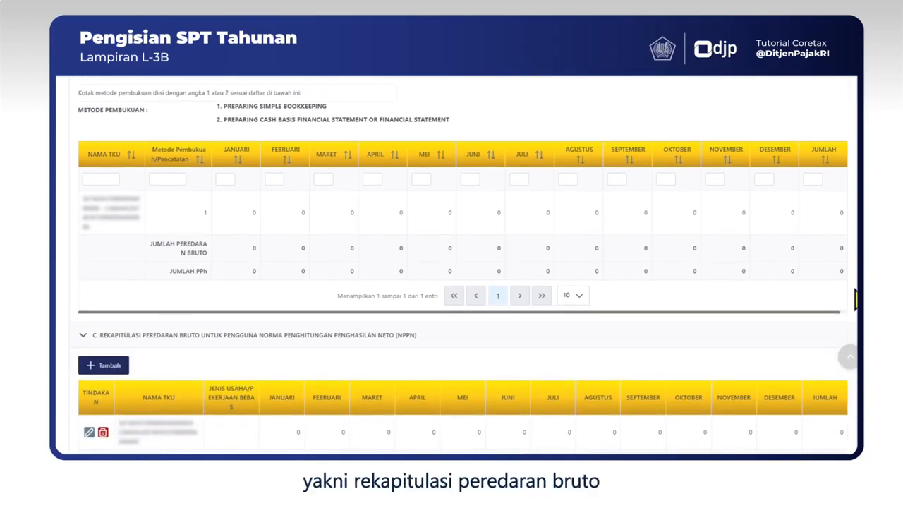
scroll(855, 298, down, 2)
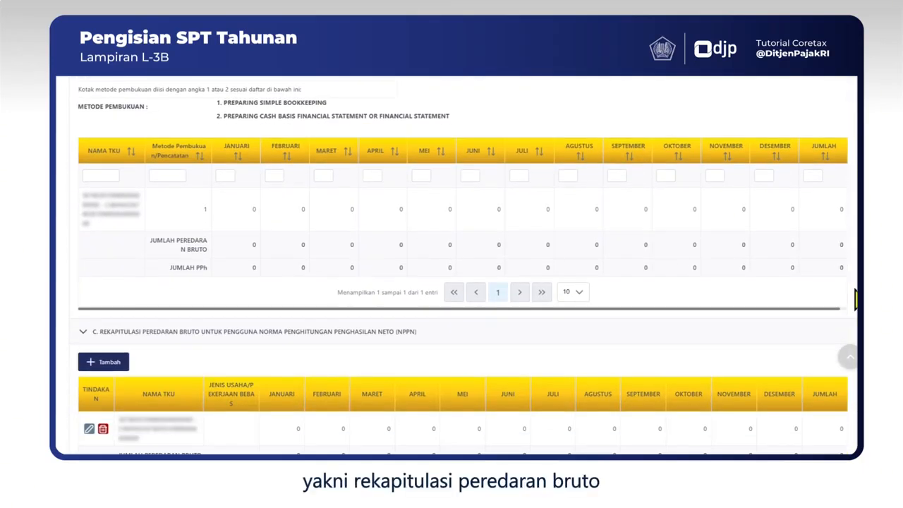
scroll(855, 297, down, 2)
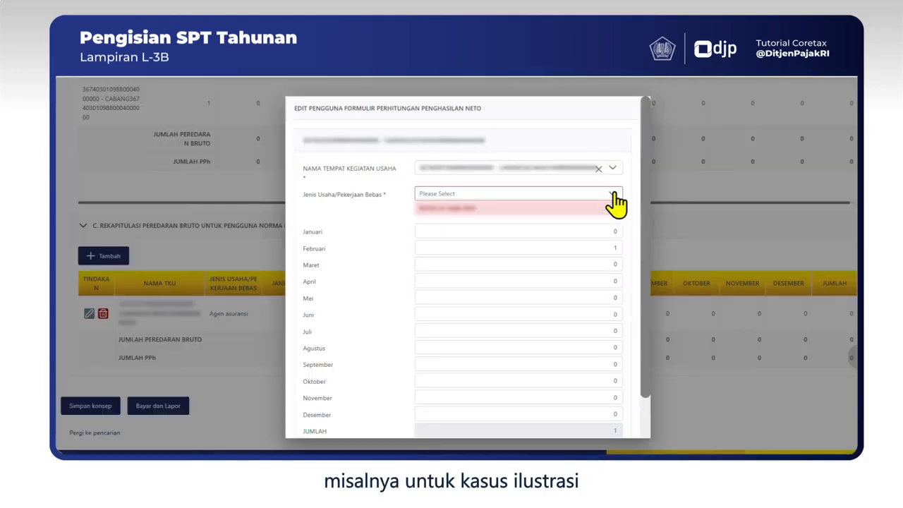
text(agen)
click(479, 262)
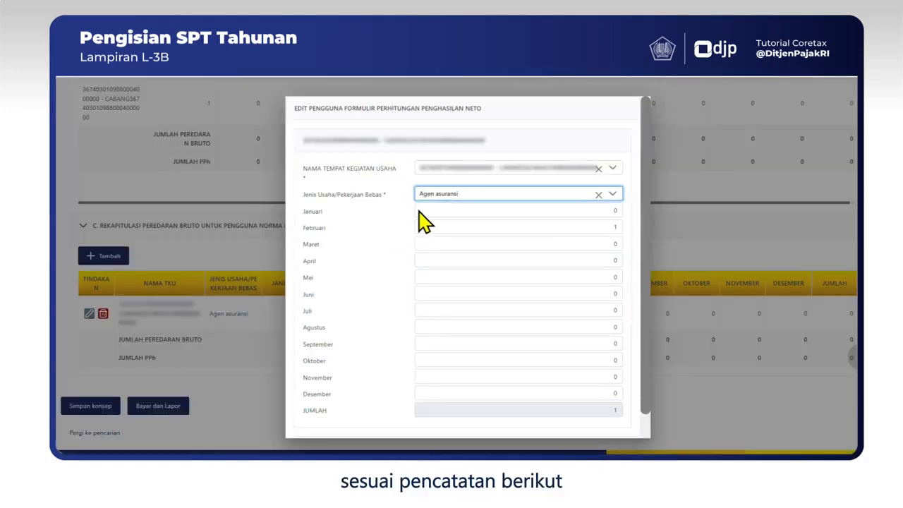
Step: Enter January–December gross turnover in millions (35, 30, 40, 32, 38, 30, 35, 34, 30, 36, 30, 30), and save the entry and the return draft
click(503, 212)
key(BackSpace)
text(35.000.000)
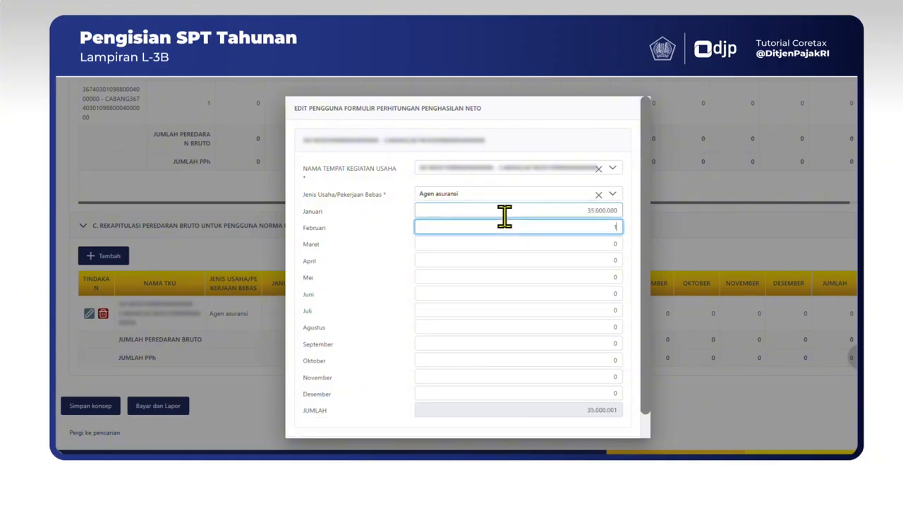
click(504, 227)
key(BackSpace)
text(300000.000)
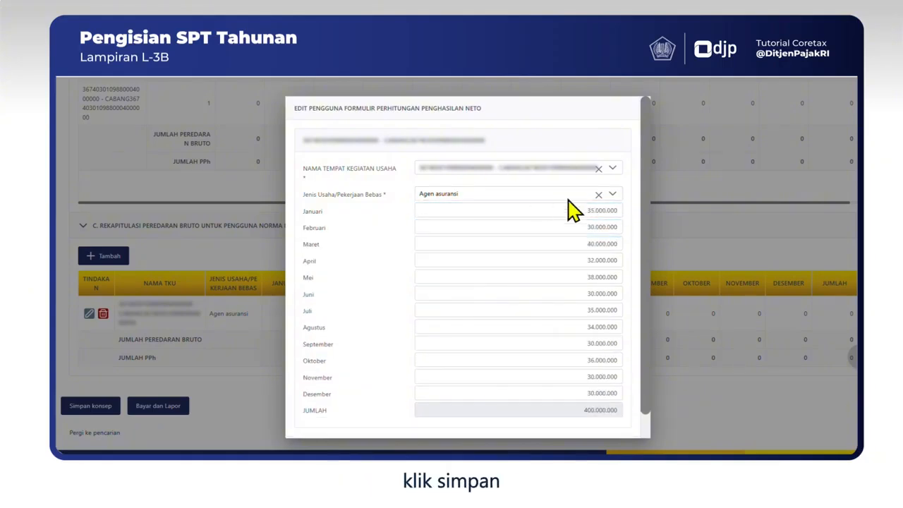
scroll(621, 332, down, 3)
click(605, 424)
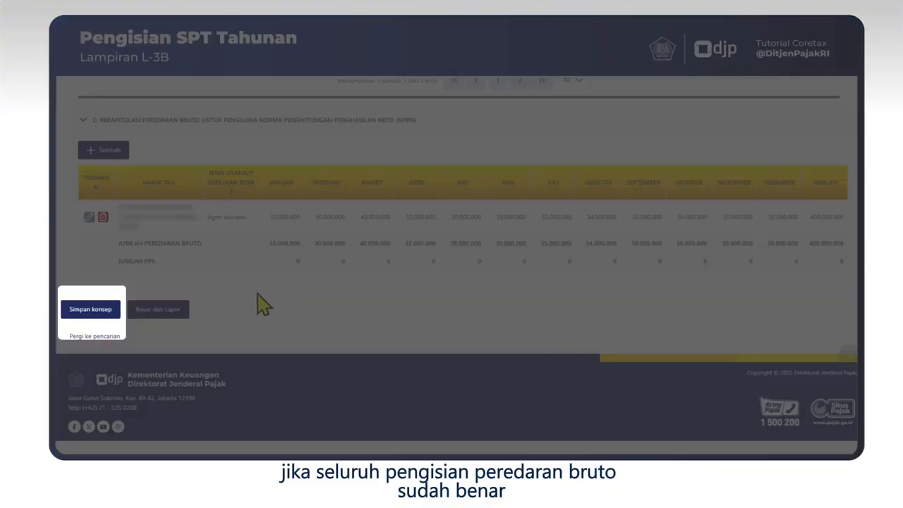
click(93, 310)
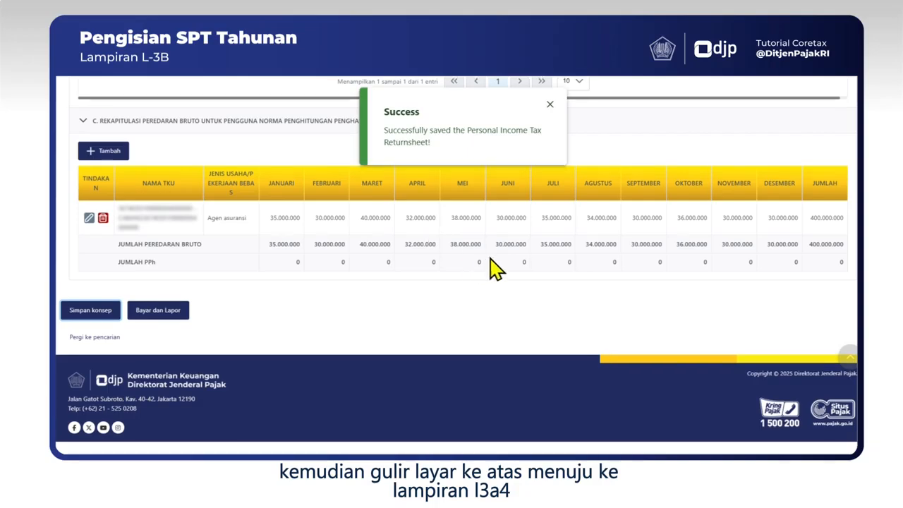
Step: In section A of attachment L-3A-4, set Norma to 50% for the Agen asuransi entry, and save the entry and the return draft
scroll(493, 268, up, 10)
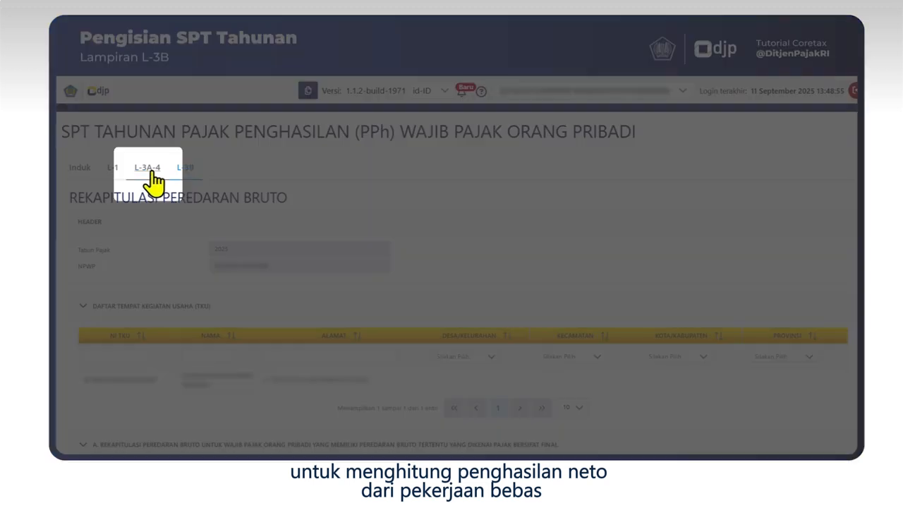
click(154, 181)
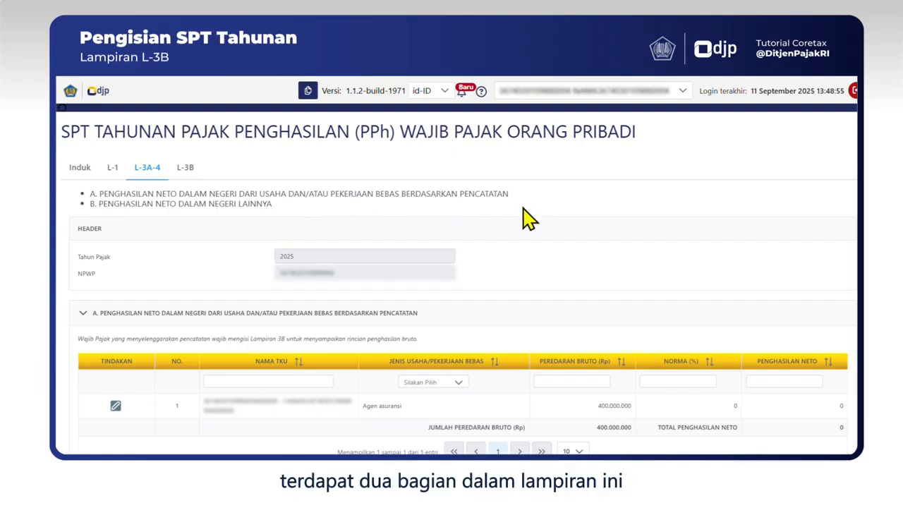
scroll(522, 221, down, 2)
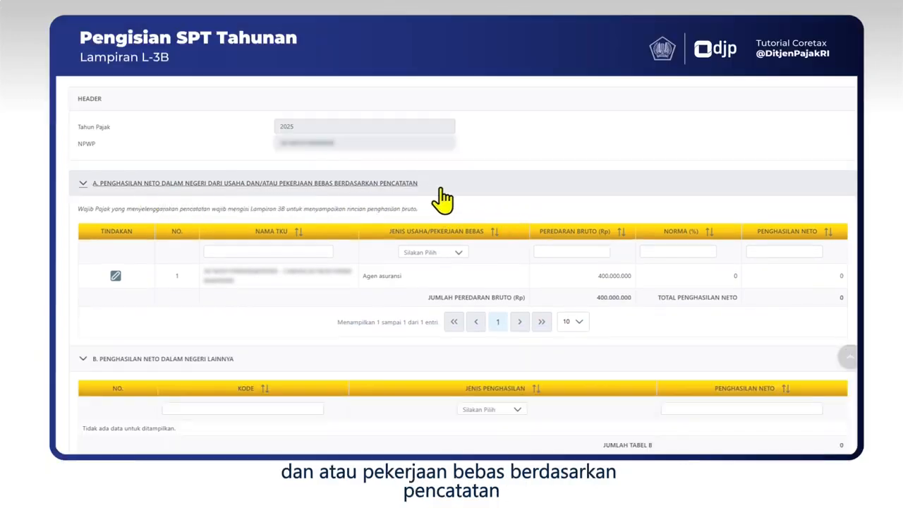
scroll(395, 208, down, 1)
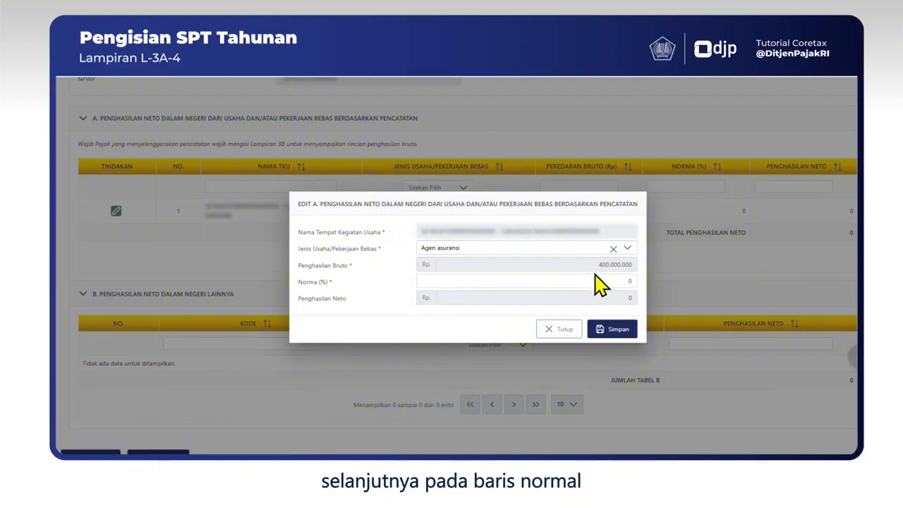
click(621, 281)
text(50)
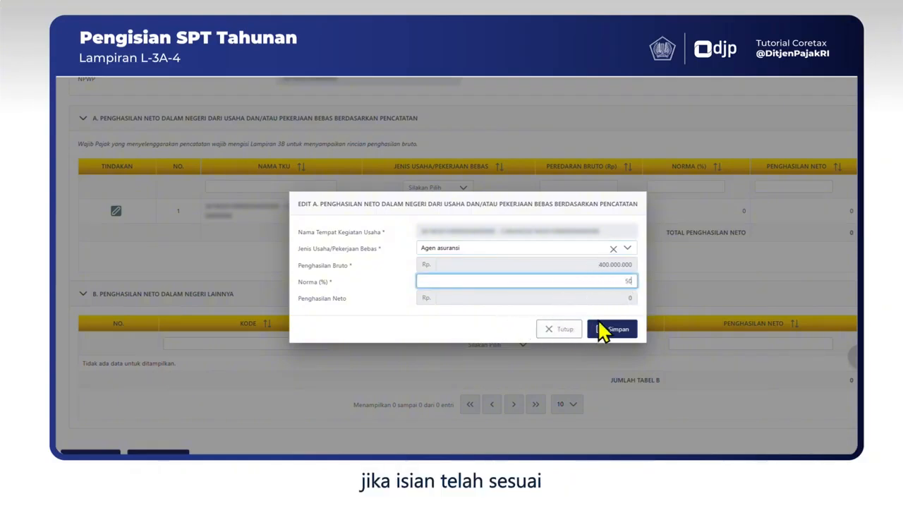
click(615, 330)
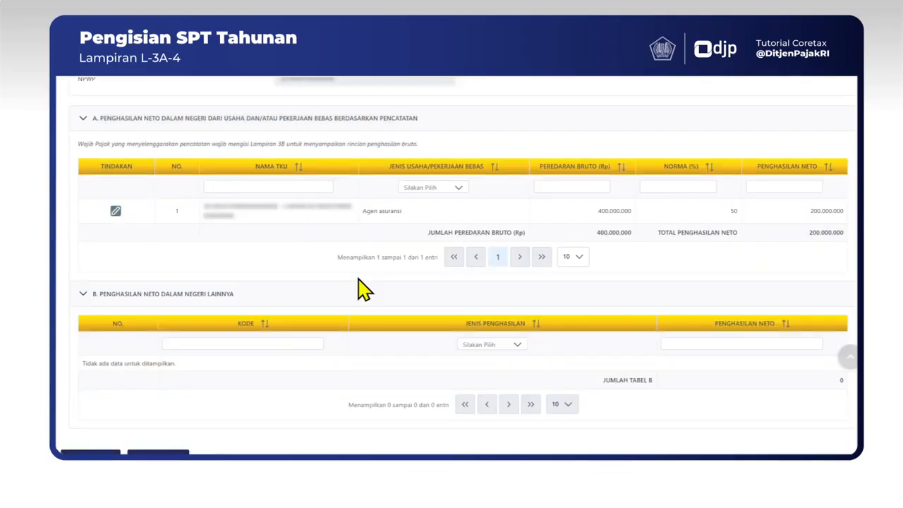
scroll(361, 289, down, 3)
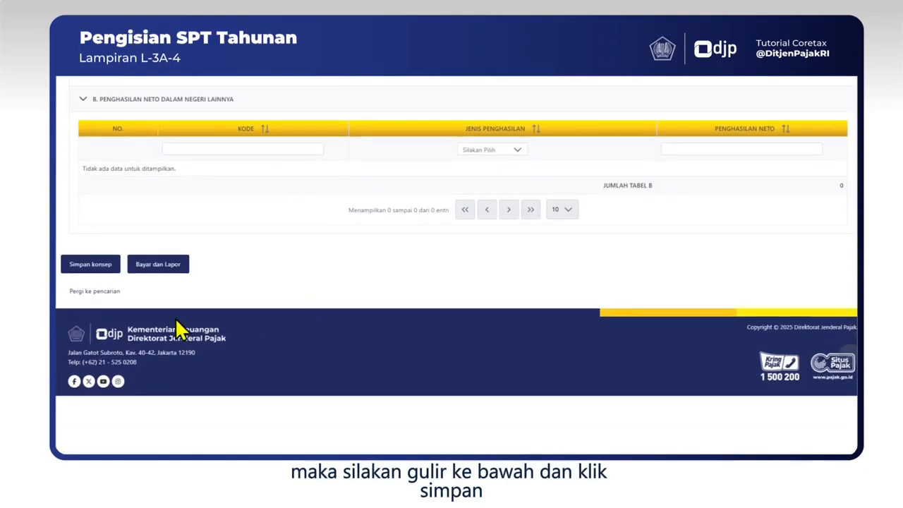
click(92, 263)
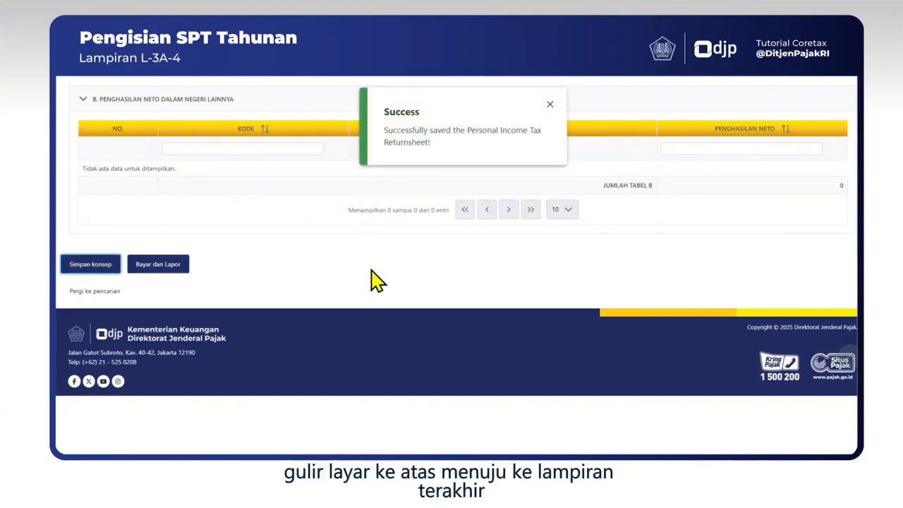
Step: Go to attachment L-1 and collapse its sections A to E to get an overview of the five parts
scroll(372, 280, up, 10)
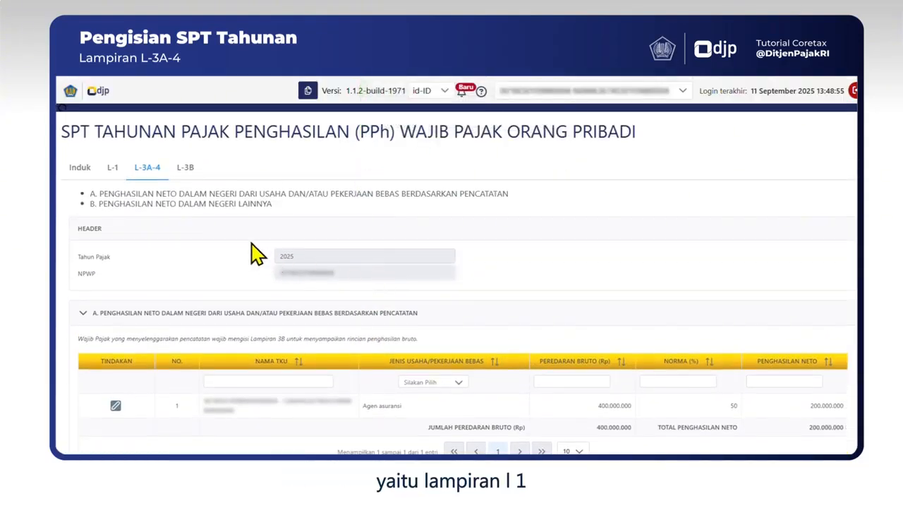
click(113, 169)
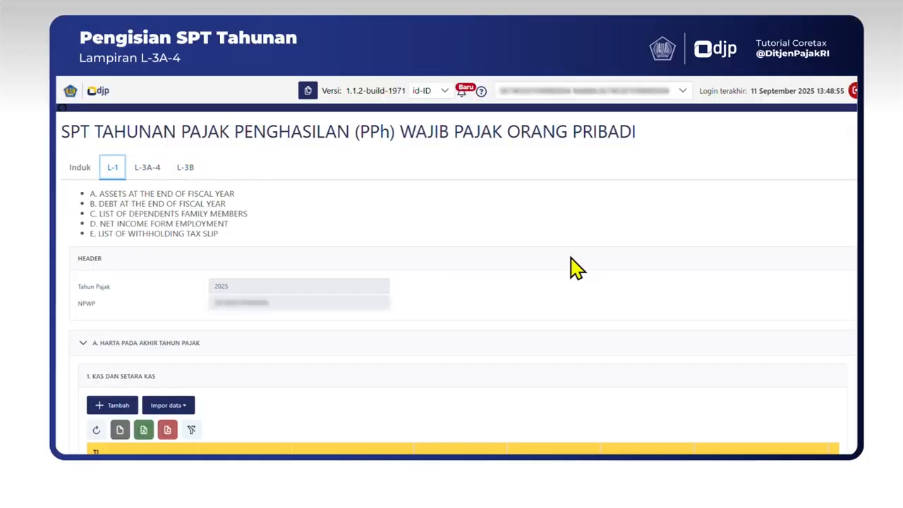
scroll(573, 268, down, 1)
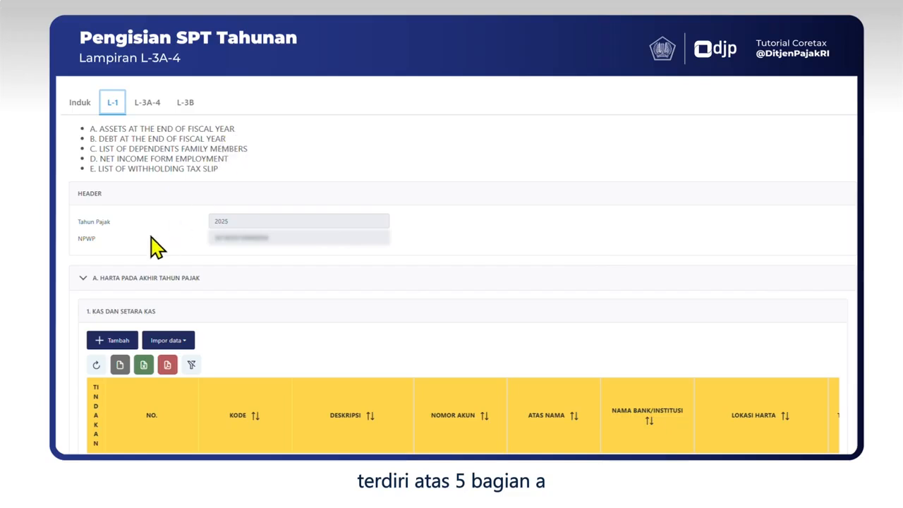
click(83, 280)
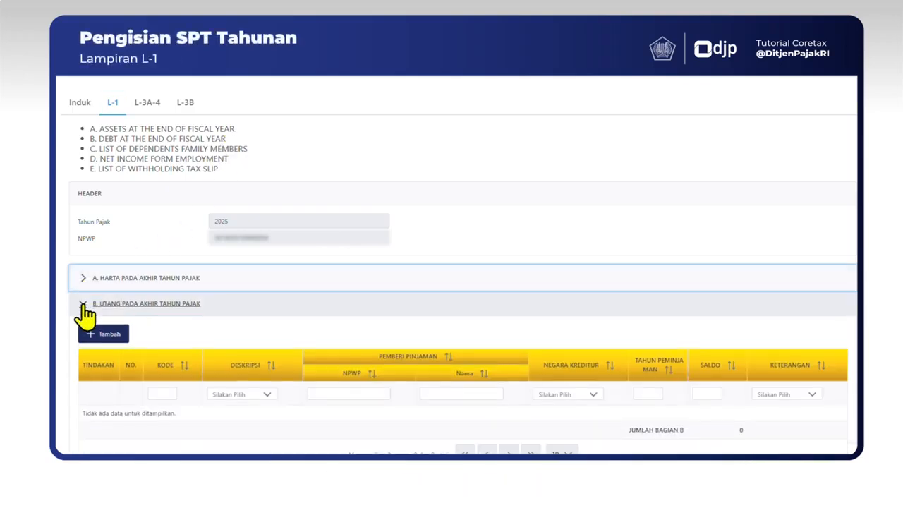
click(83, 304)
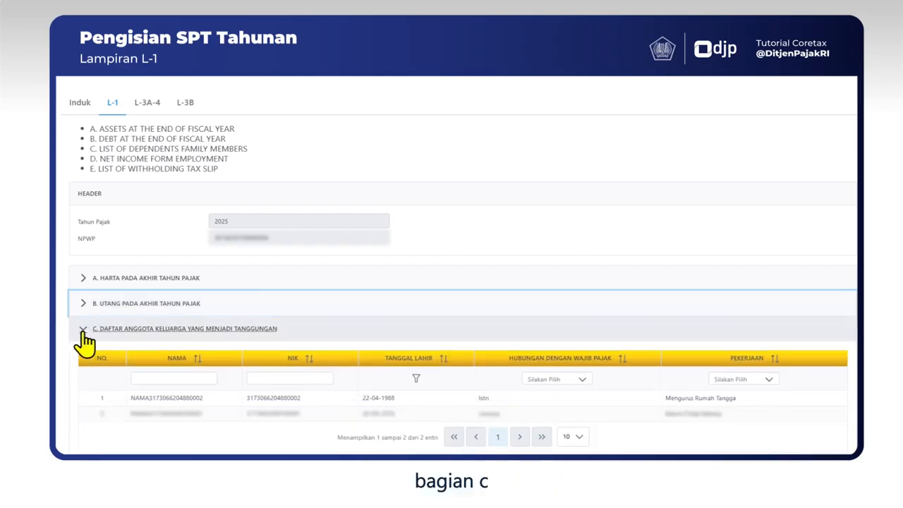
click(83, 333)
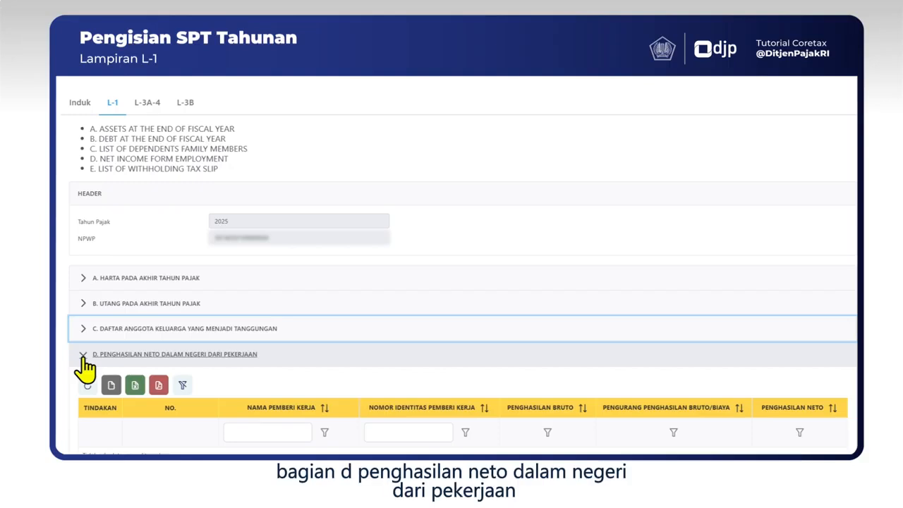
click(83, 360)
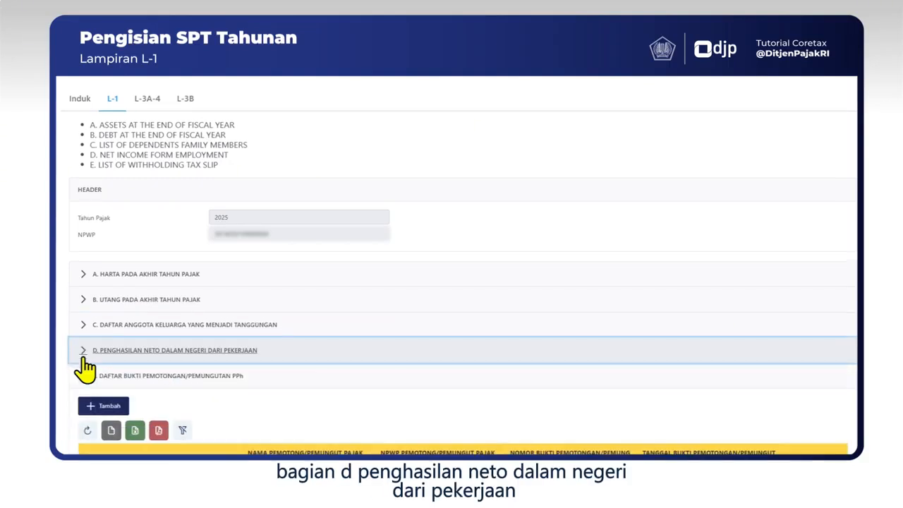
scroll(88, 345, down, 1)
click(85, 326)
click(82, 319)
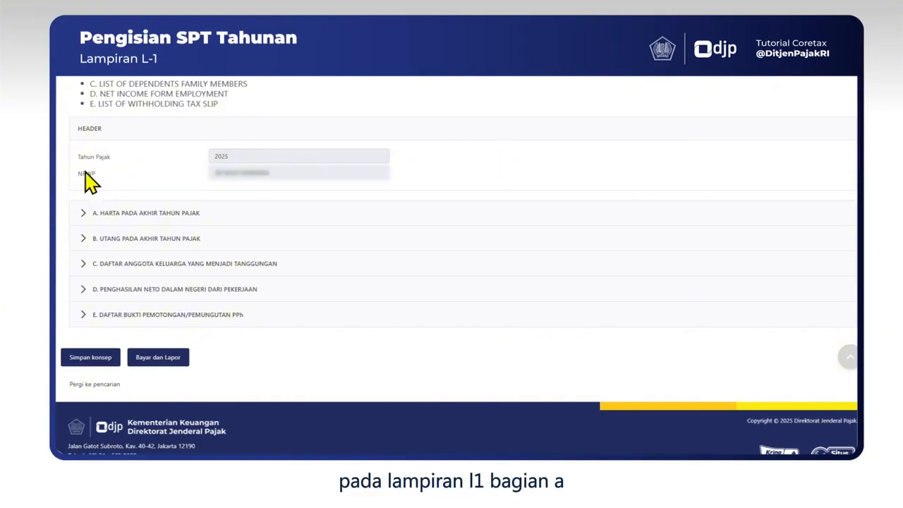
Step: Expand section A. Harta pada Akhir Tahun Pajak and examine its asset tables, from Kas dan Setara Kas to Ikhtisar Harta
click(76, 211)
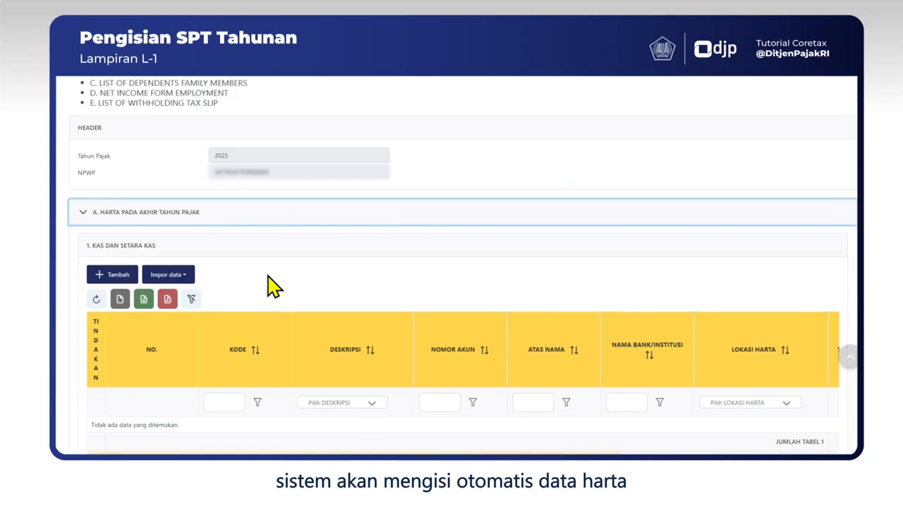
scroll(273, 286, down, 4)
scroll(273, 285, down, 6)
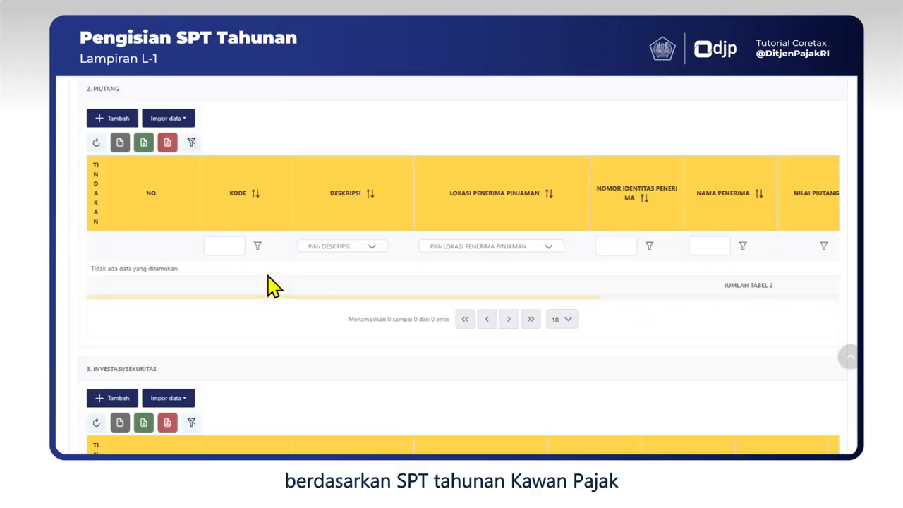
scroll(273, 286, down, 3)
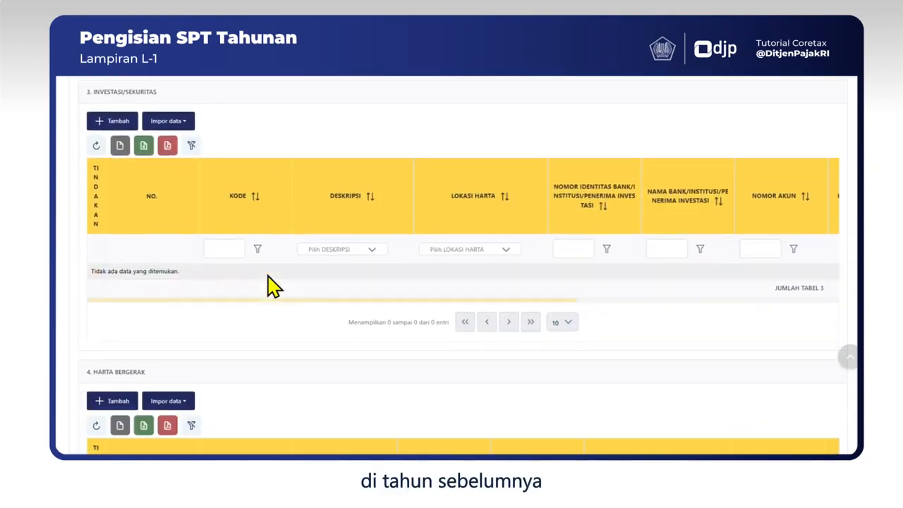
scroll(274, 285, down, 4)
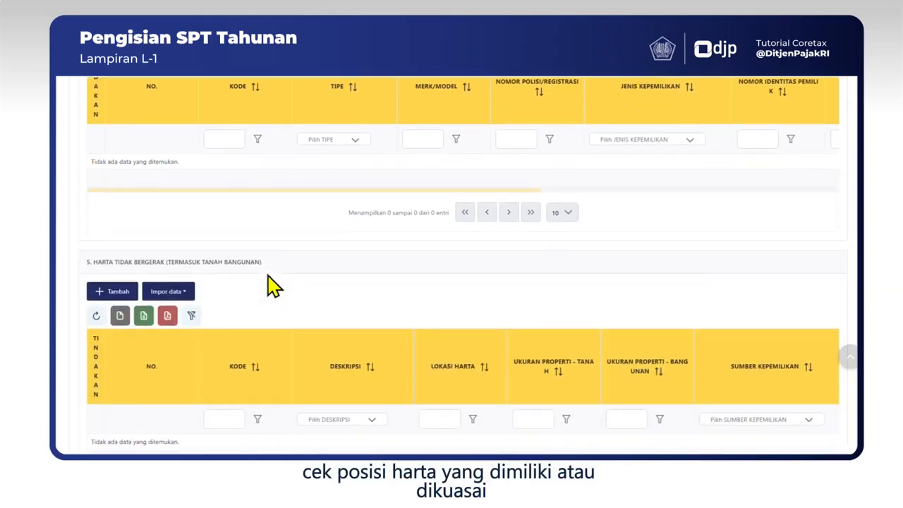
scroll(274, 286, down, 1)
scroll(270, 282, down, 4)
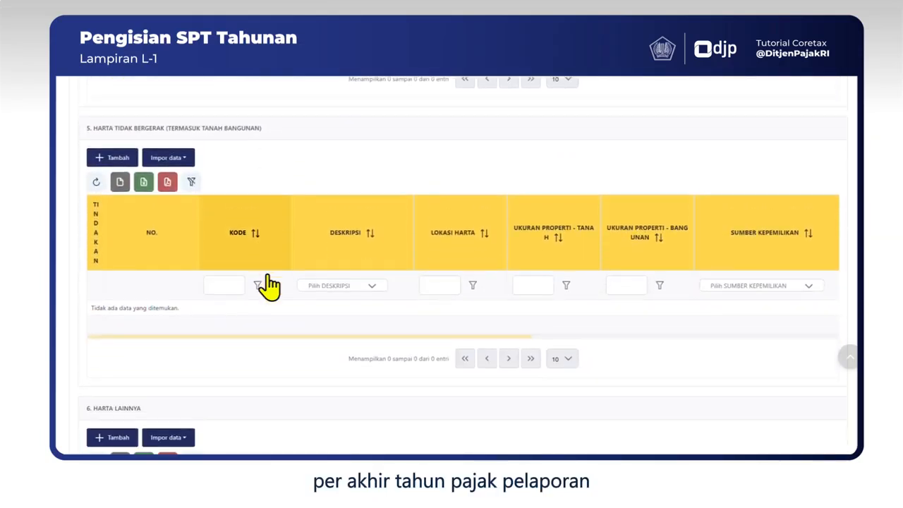
scroll(274, 285, down, 3)
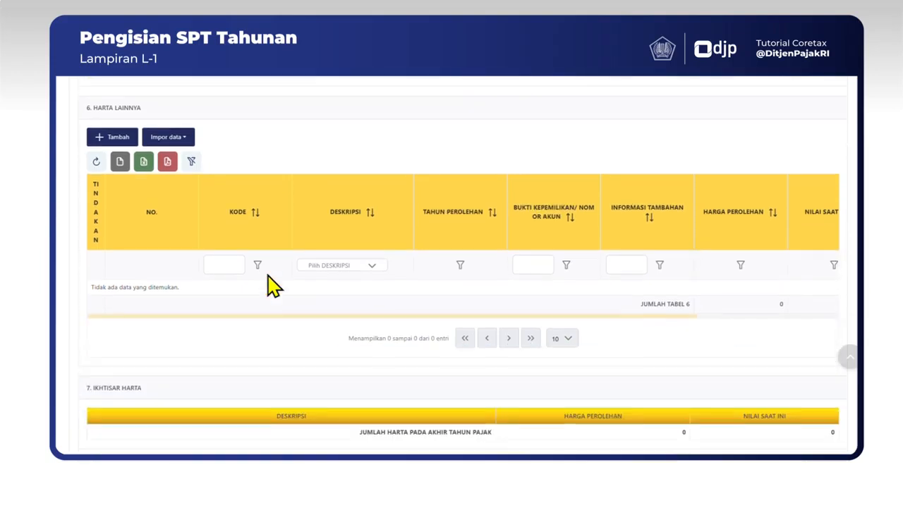
scroll(274, 286, up, 1)
scroll(274, 286, up, 10)
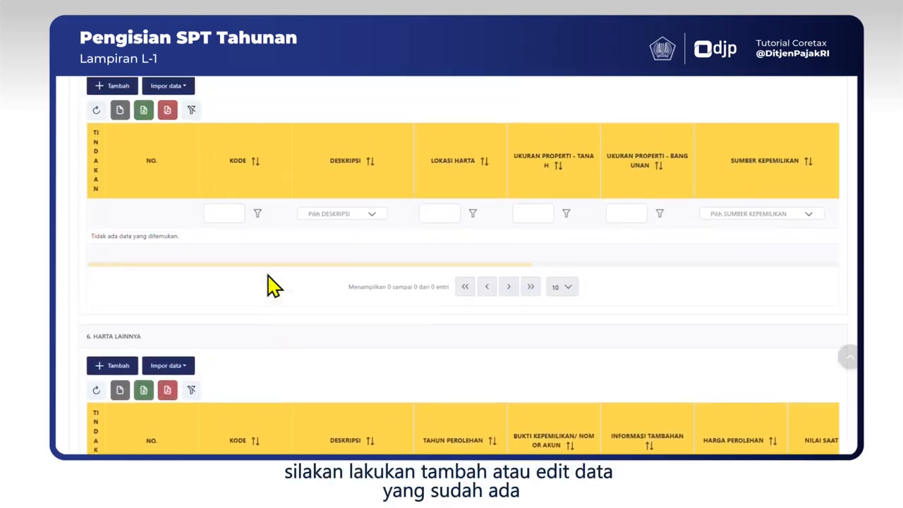
scroll(274, 286, up, 8)
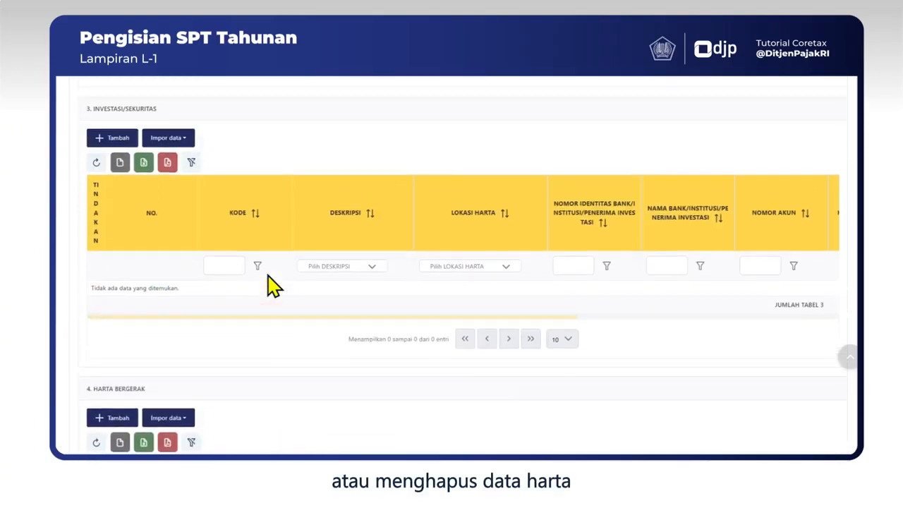
scroll(273, 286, up, 4)
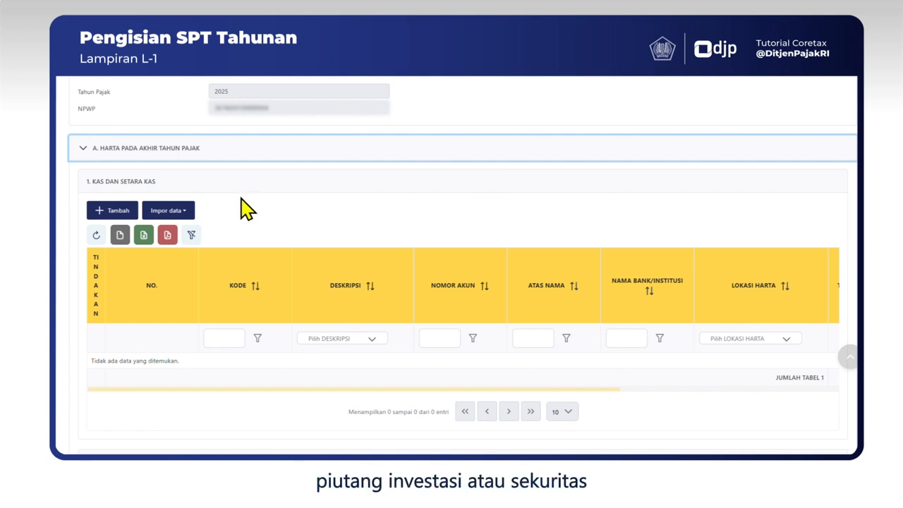
scroll(242, 208, down, 3)
scroll(221, 284, down, 4)
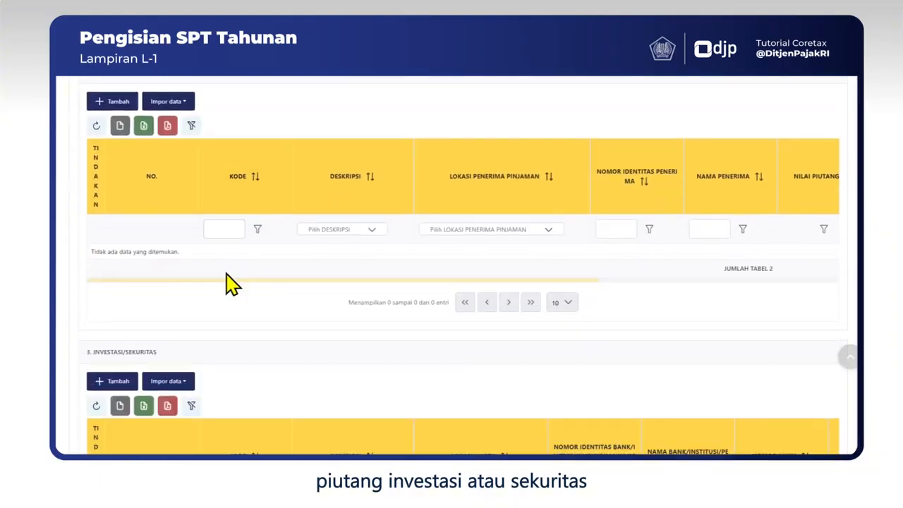
scroll(235, 300, down, 6)
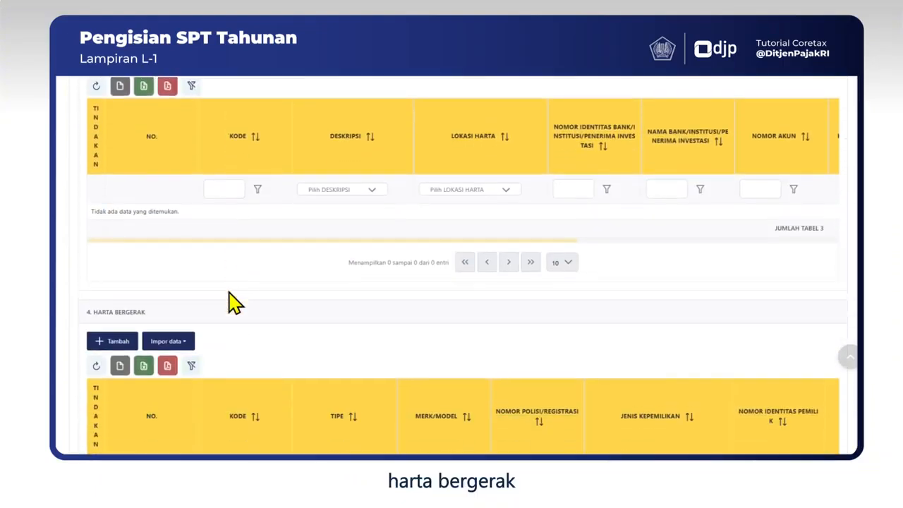
scroll(215, 309, down, 2)
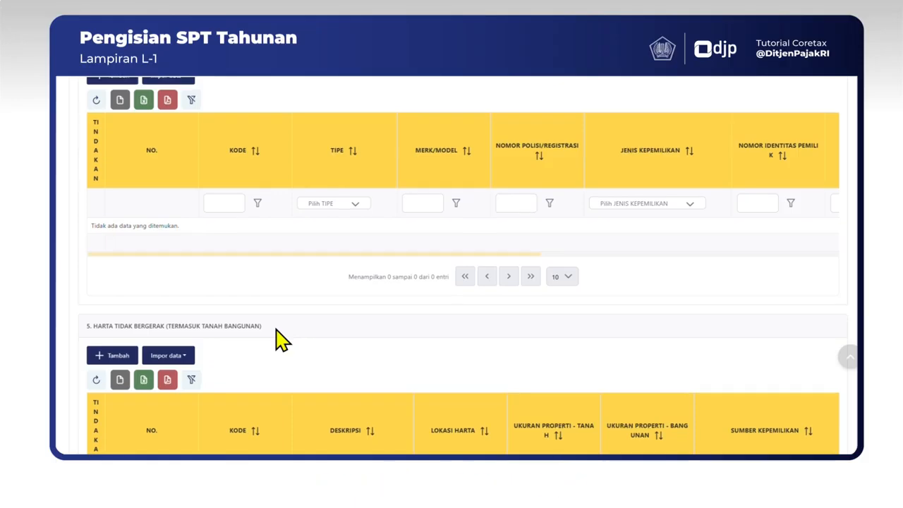
scroll(277, 342, down, 4)
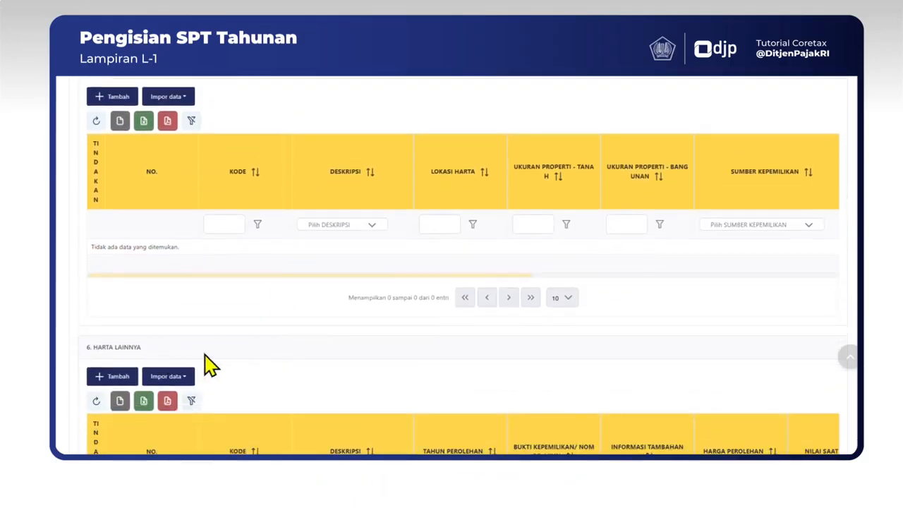
scroll(202, 362, down, 2)
scroll(223, 362, up, 15)
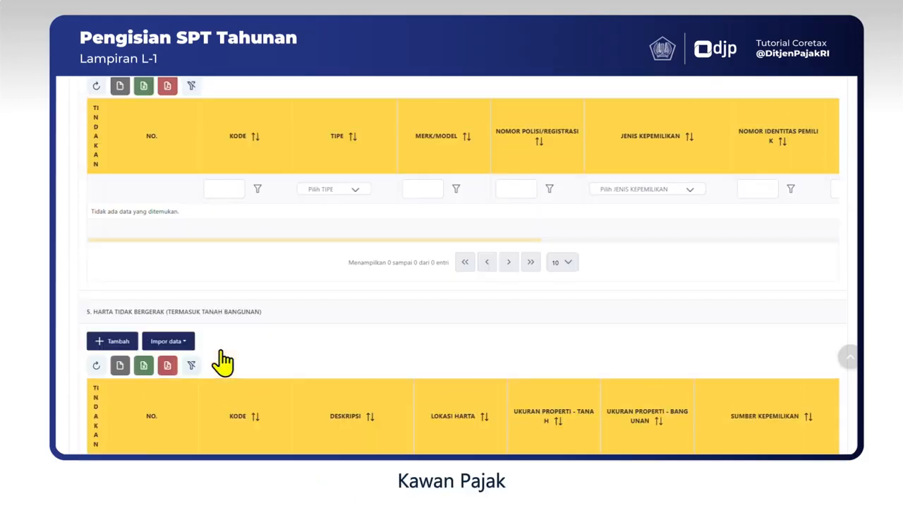
scroll(222, 361, up, 8)
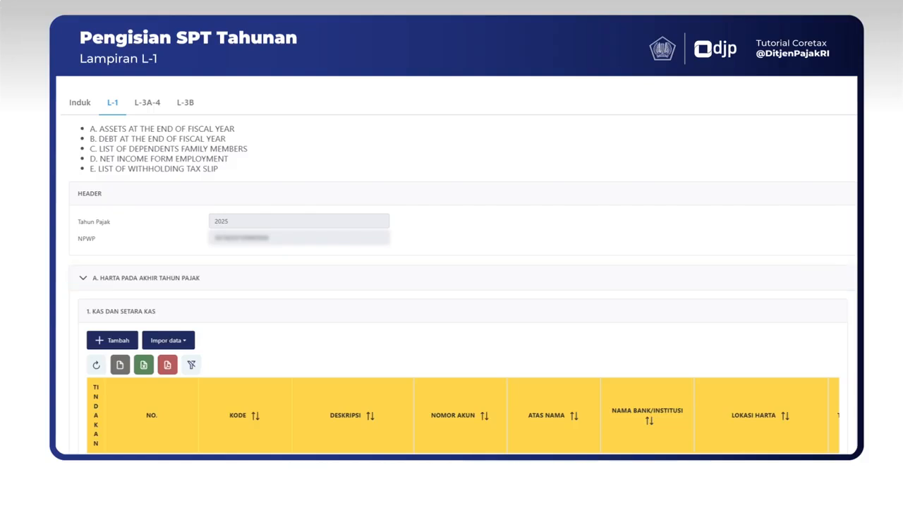
Step: Add a Kas dan Setara Kas entry described as Tabungan (Bank/Lembaga Keuangan), entering the account number, the account holder's name and Bank ABCDEFG as the institution
click(118, 341)
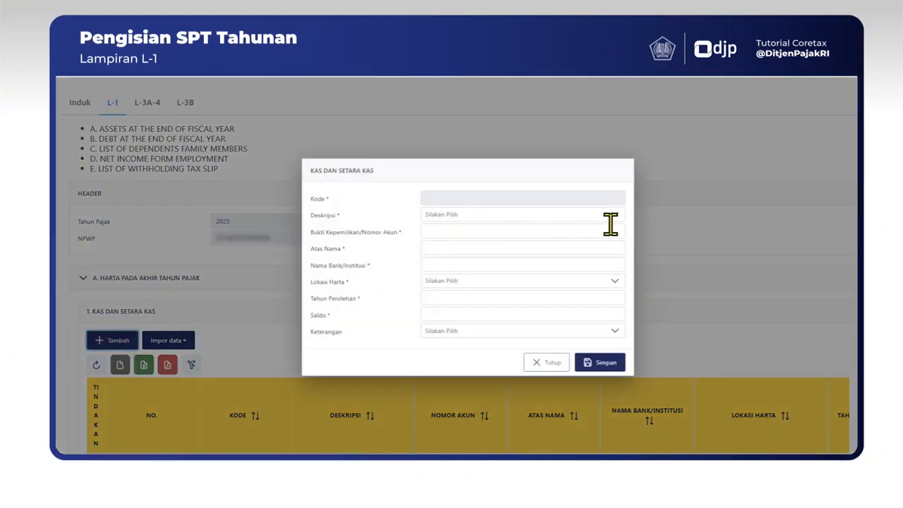
click(558, 214)
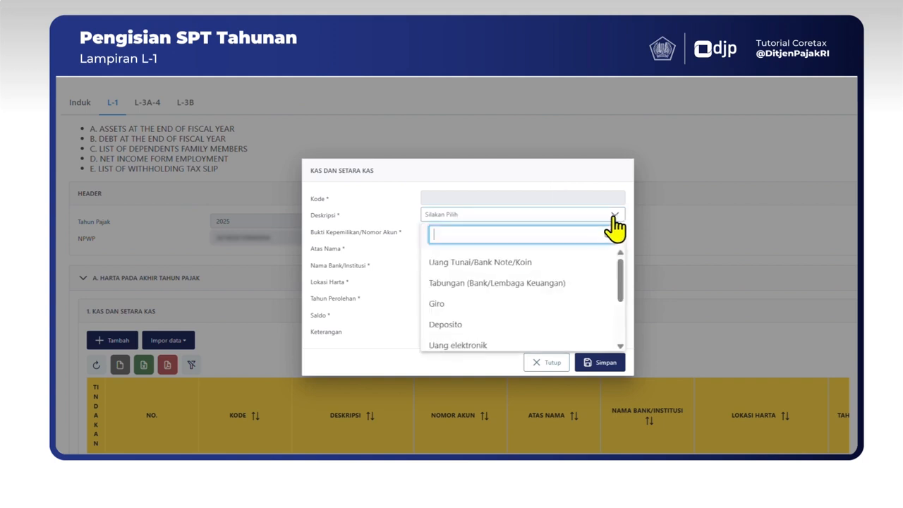
click(561, 284)
click(530, 233)
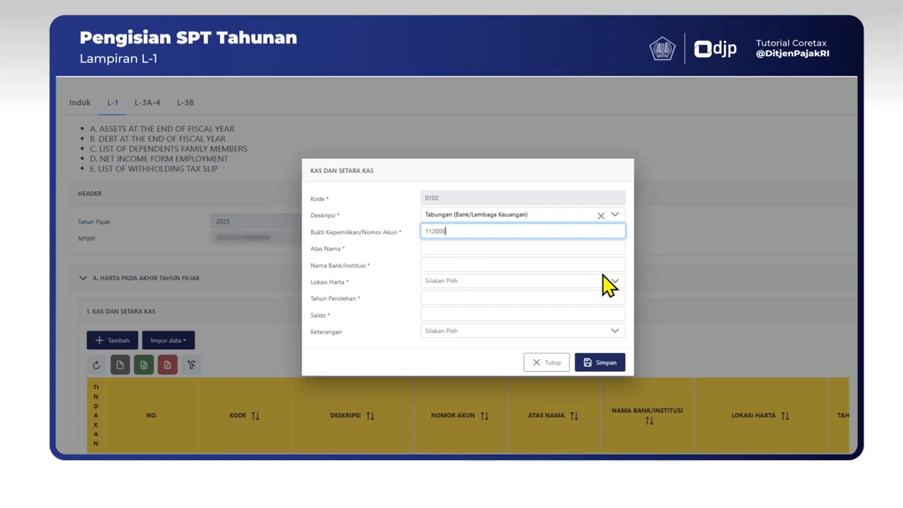
click(608, 248)
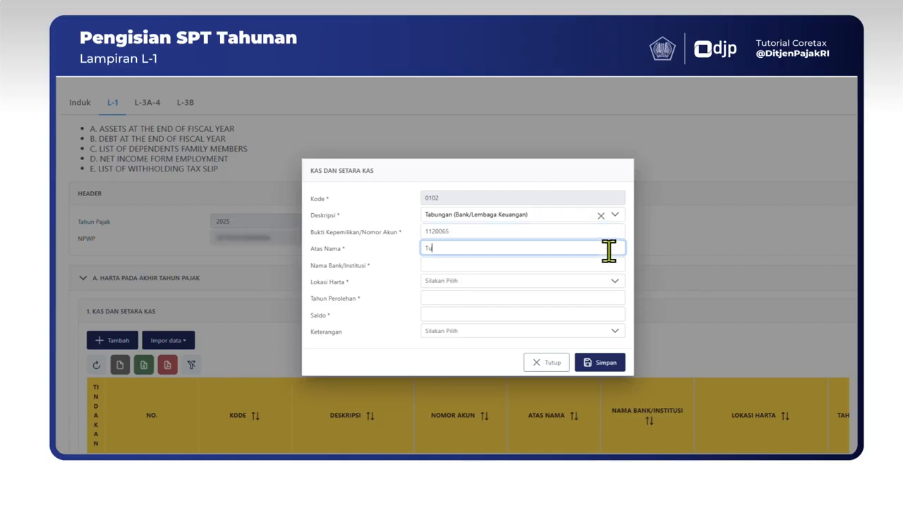
click(605, 264)
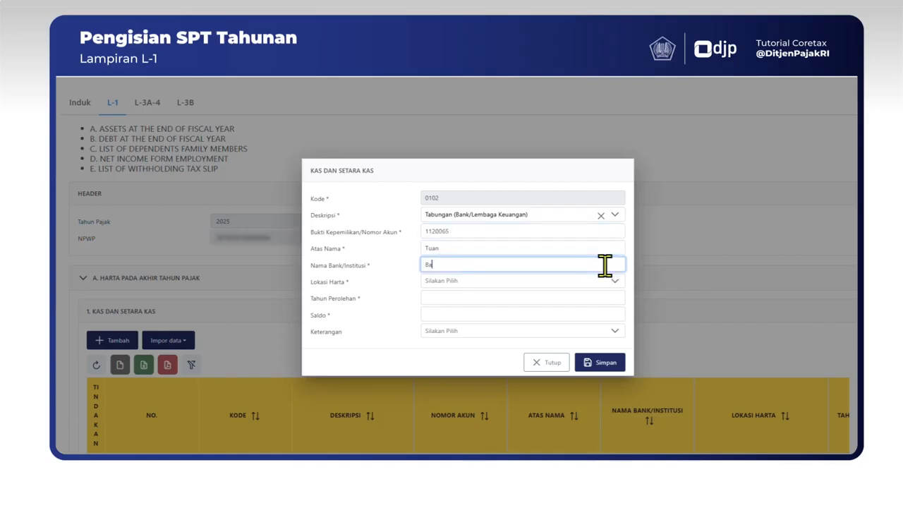
text(Bank ABCDEFG)
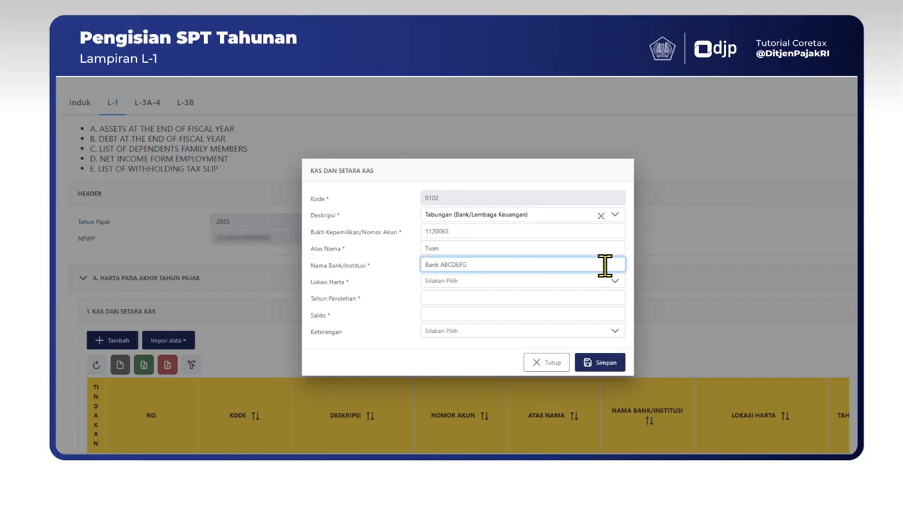
Step: Set the savings entry's asset location to Indonesia, acquisition year to 2025 and balance to 100.000.000, and save it without a remark
click(522, 282)
text(indone)
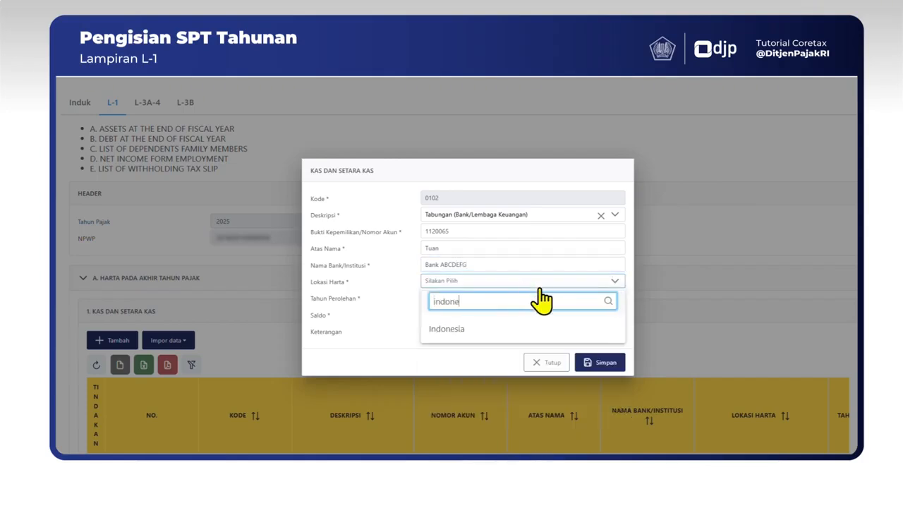
click(588, 331)
click(531, 299)
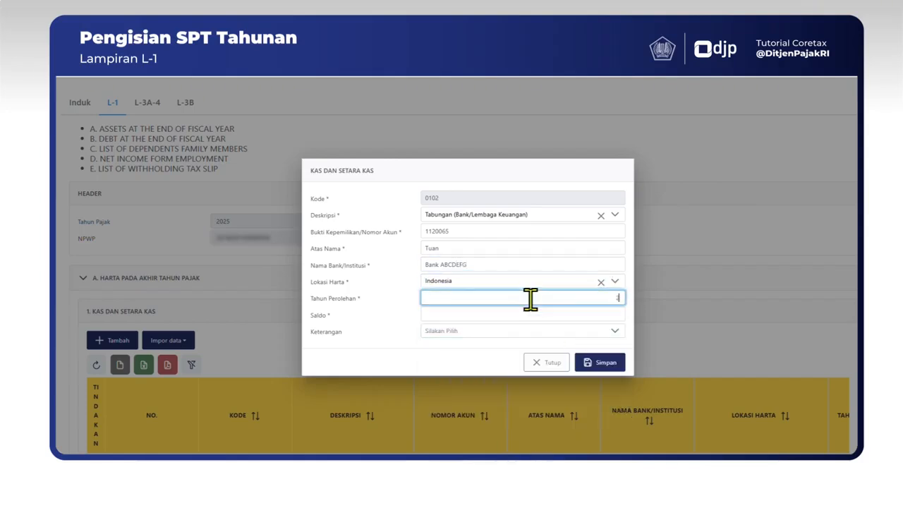
text(2025)
click(557, 316)
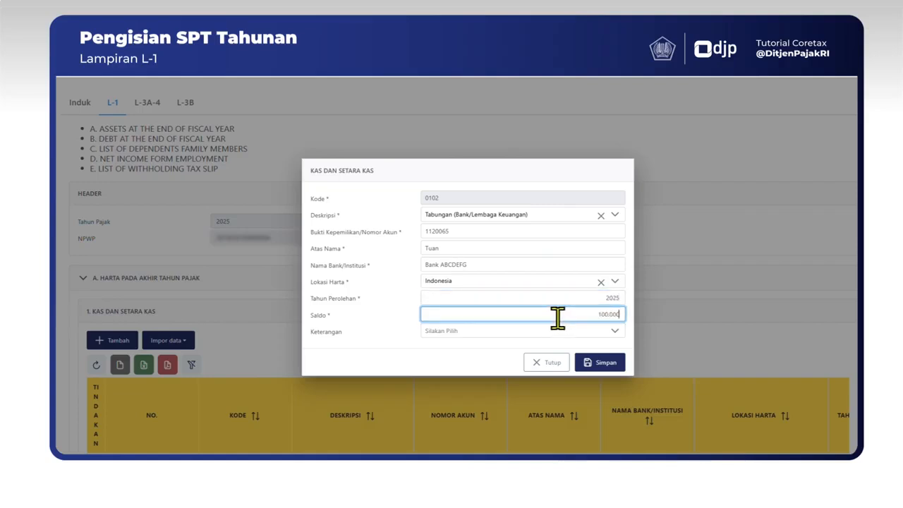
click(587, 332)
click(587, 332)
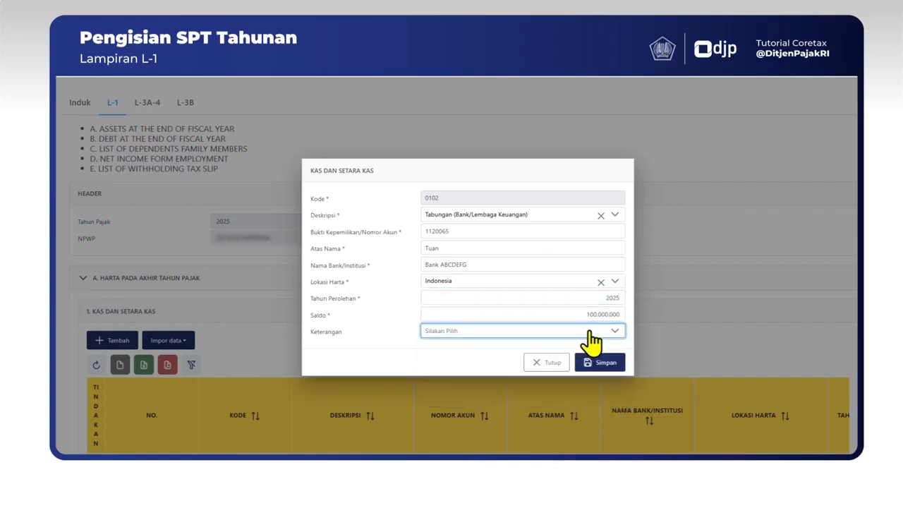
click(596, 365)
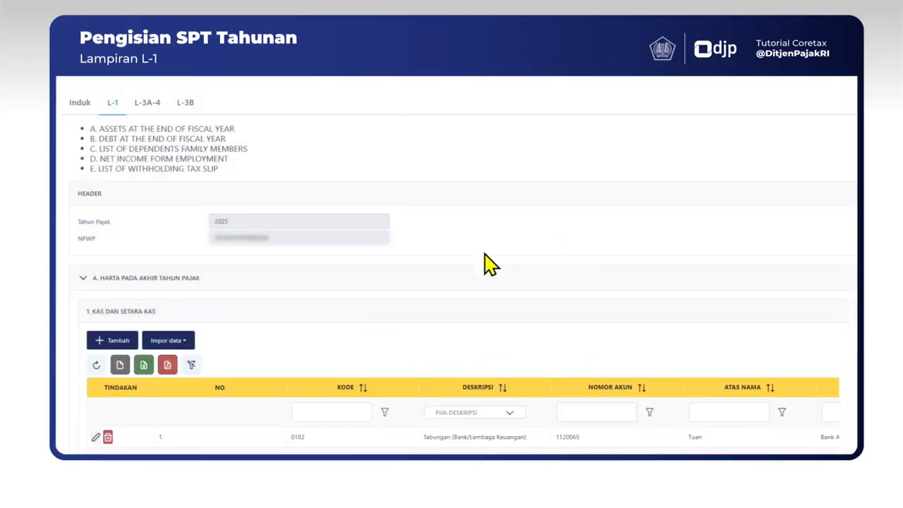
Step: Collapse section A and add a section B debt described as Utang Bank / Lembaga Keuangan Bukan Bank, with the creditor's tax number and Bank ABCDEFG as creditor
scroll(252, 332, down, 1)
click(84, 214)
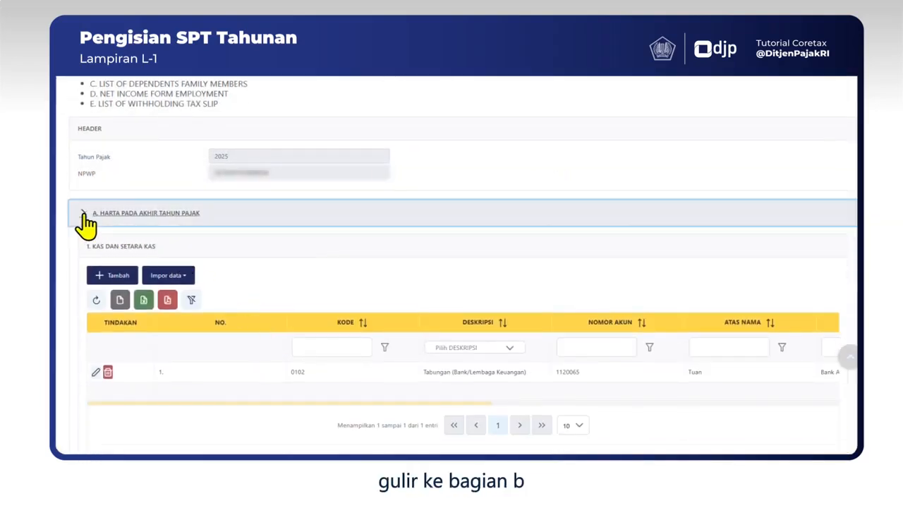
scroll(165, 263, down, 1)
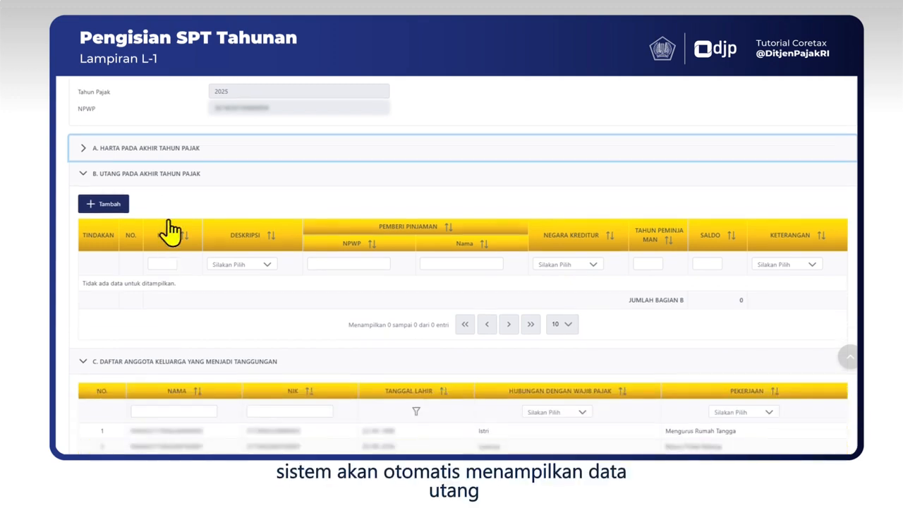
scroll(172, 232, up, 1)
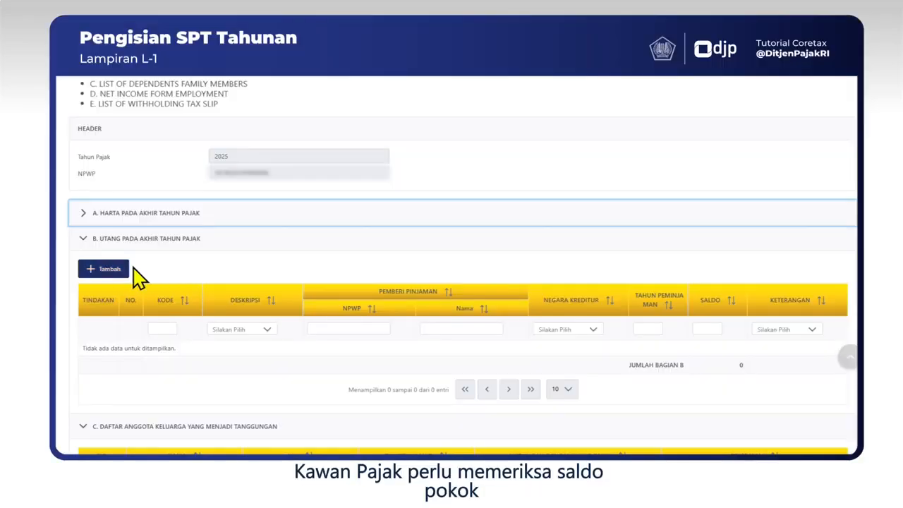
click(113, 270)
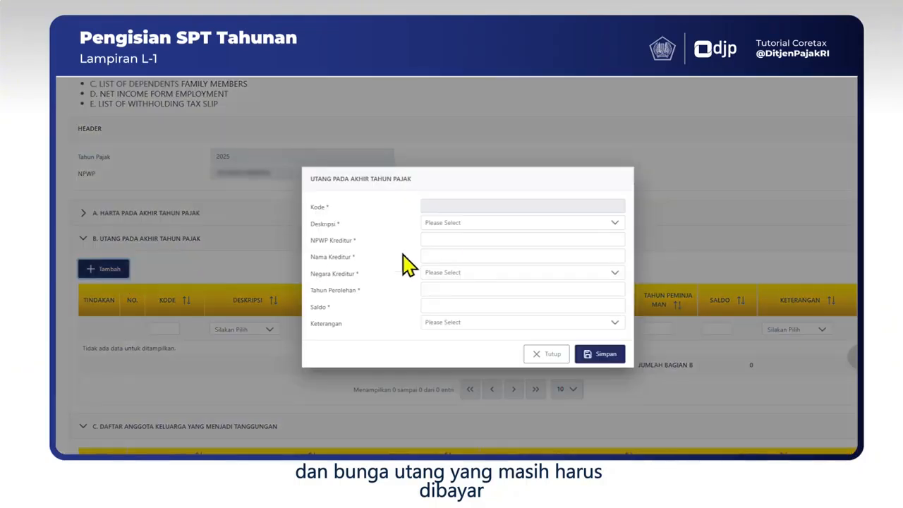
click(522, 223)
click(322, 272)
click(486, 240)
text(1234567891230)
text(000)
click(613, 255)
text(Bank ABCDEFG)
Step: Set the debt's creditor country to Indonesia, acquisition year to 2018 and balance to 30.000.000, and save the entry
click(459, 272)
text(Indo)
key(Return)
click(474, 290)
text(2018)
click(499, 305)
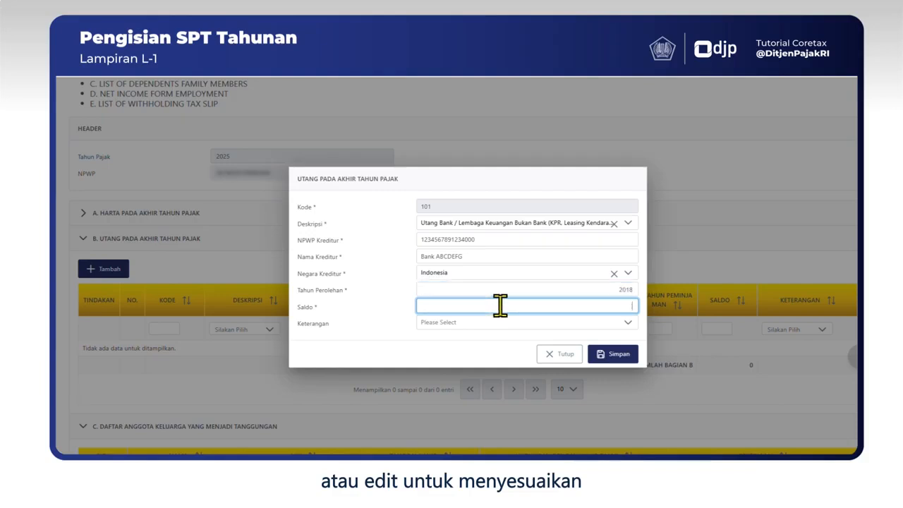
text(30000000)
click(613, 354)
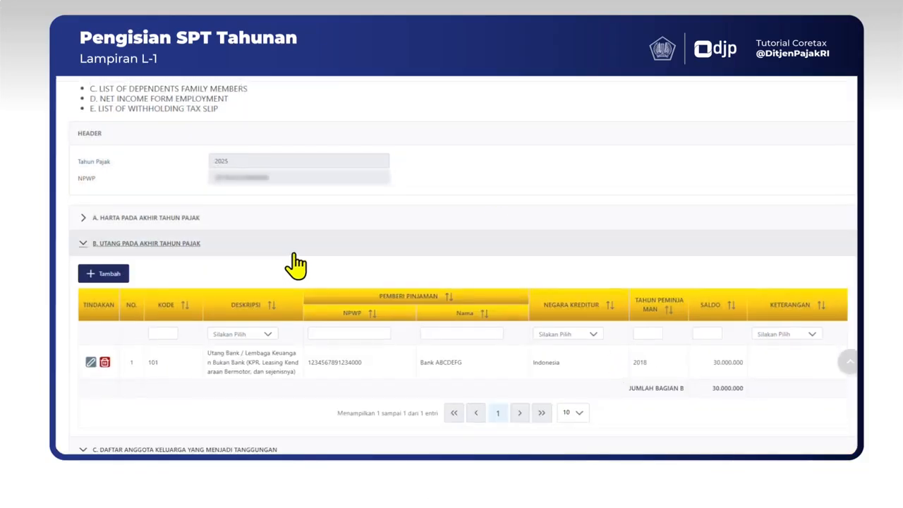
Step: Collapse sections B, C and D of attachment L-1 to reach section E. Daftar Bukti Pemotongan/Pemungutan PPh
click(83, 244)
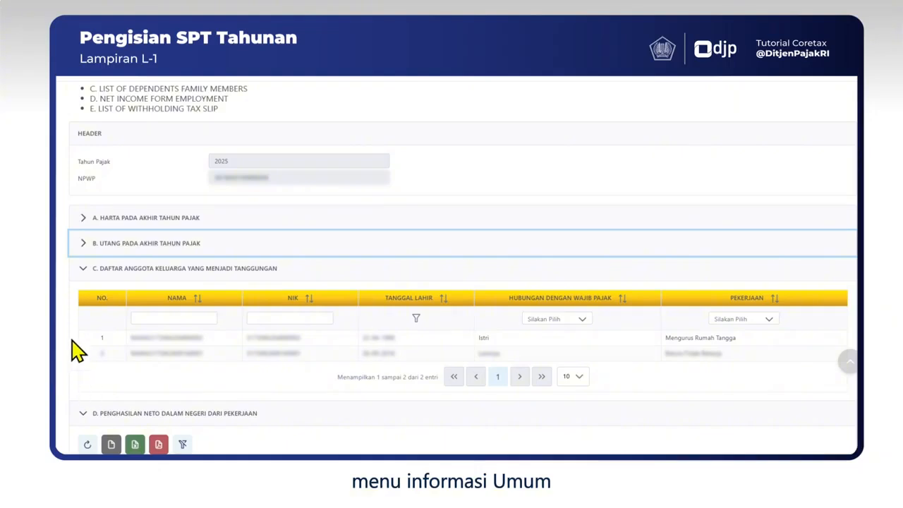
click(80, 275)
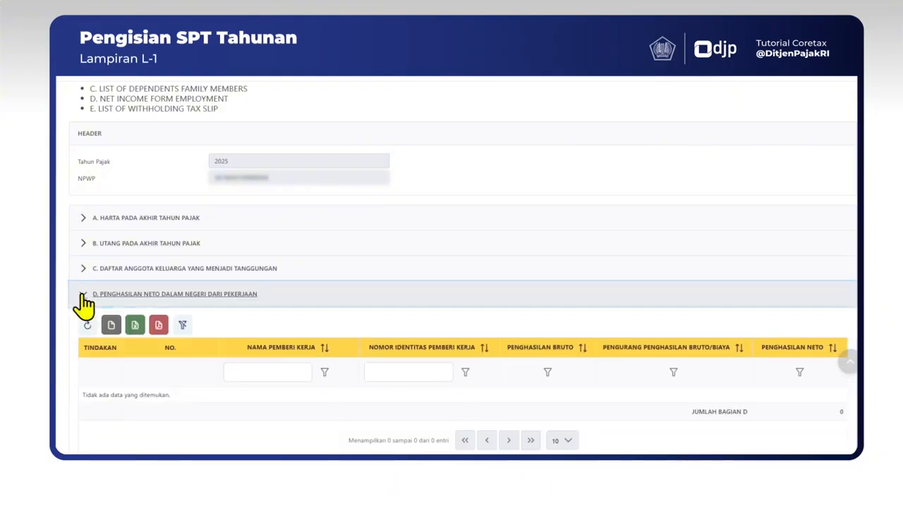
click(85, 303)
scroll(195, 369, down, 5)
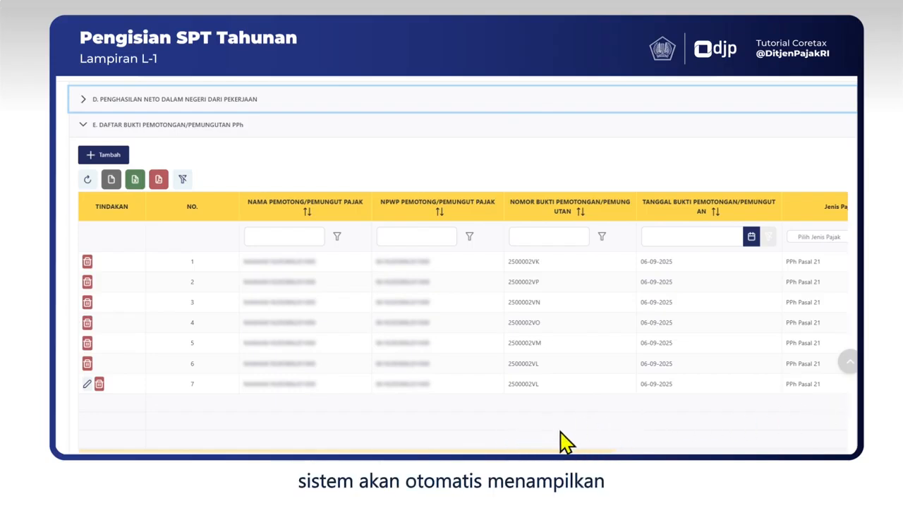
Step: Examine all columns of the withholding slip table in section E and the blank Bukti Potong form for adding a slip manually
scroll(556, 451, right, 3)
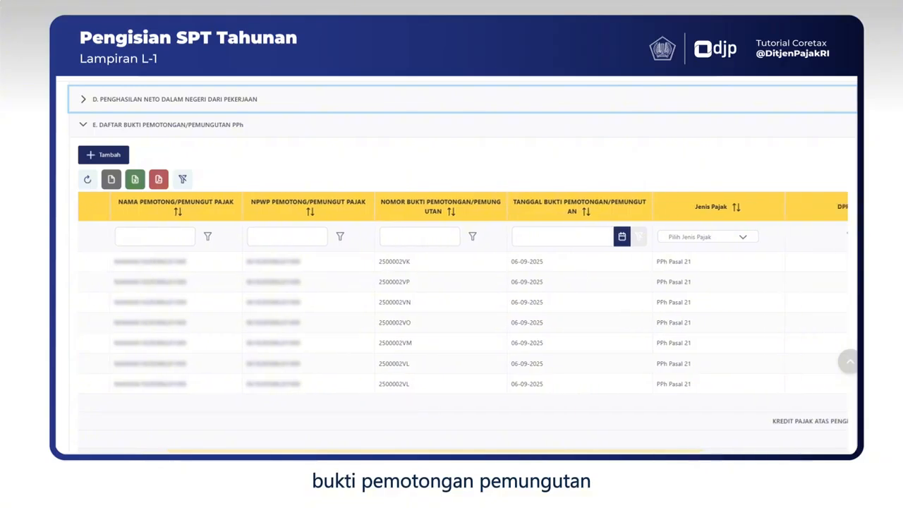
scroll(463, 324, right, 2)
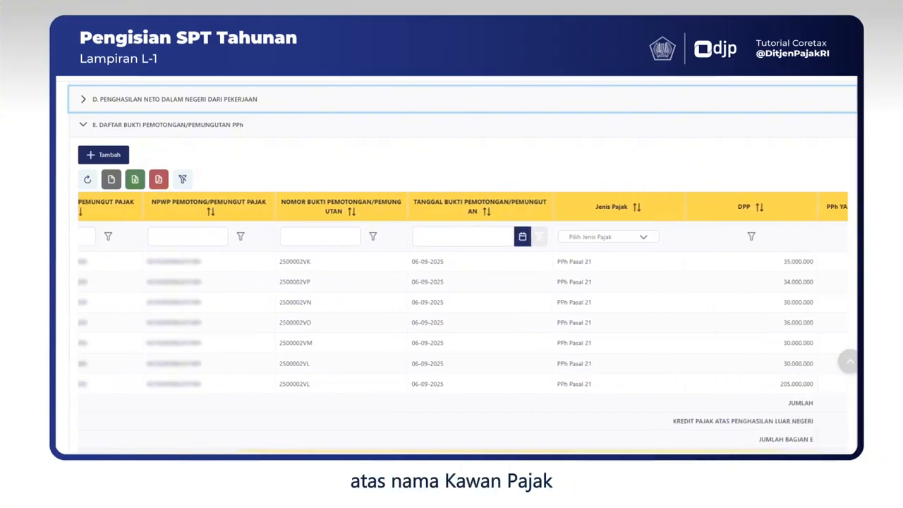
scroll(463, 325, left, 4)
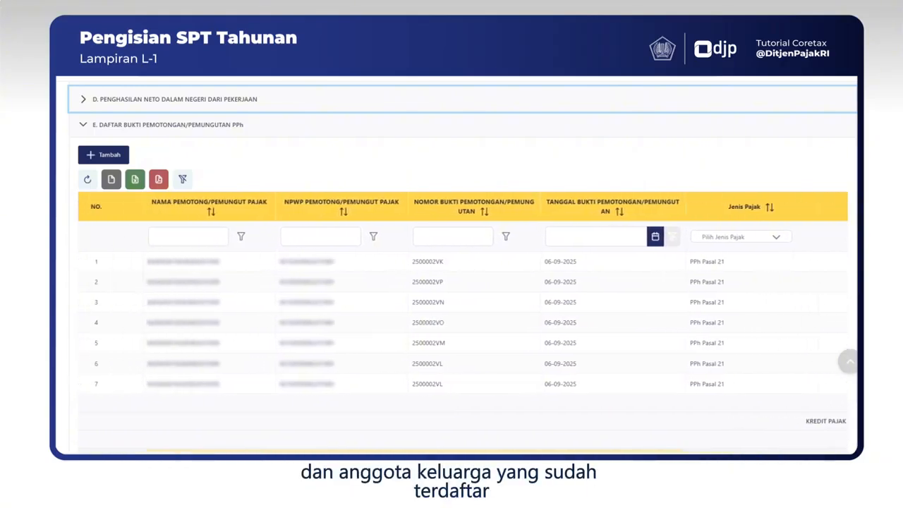
scroll(463, 325, left, 2)
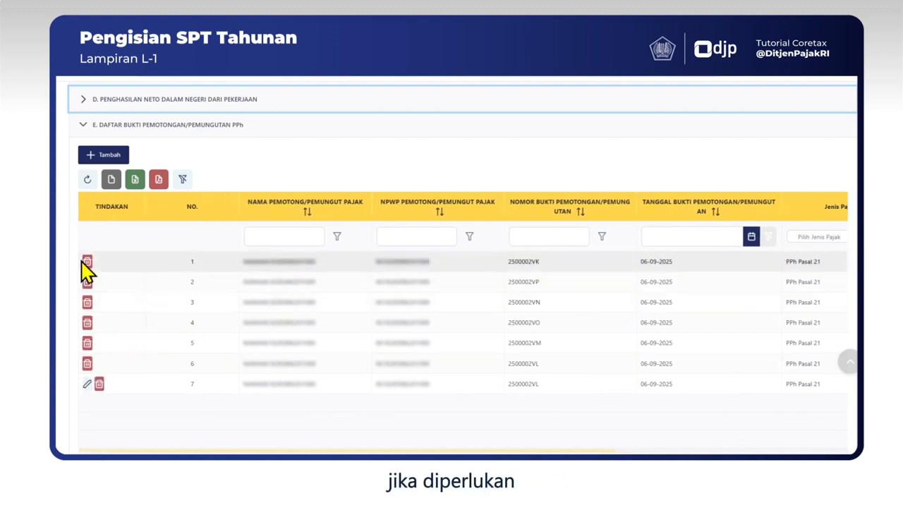
click(117, 157)
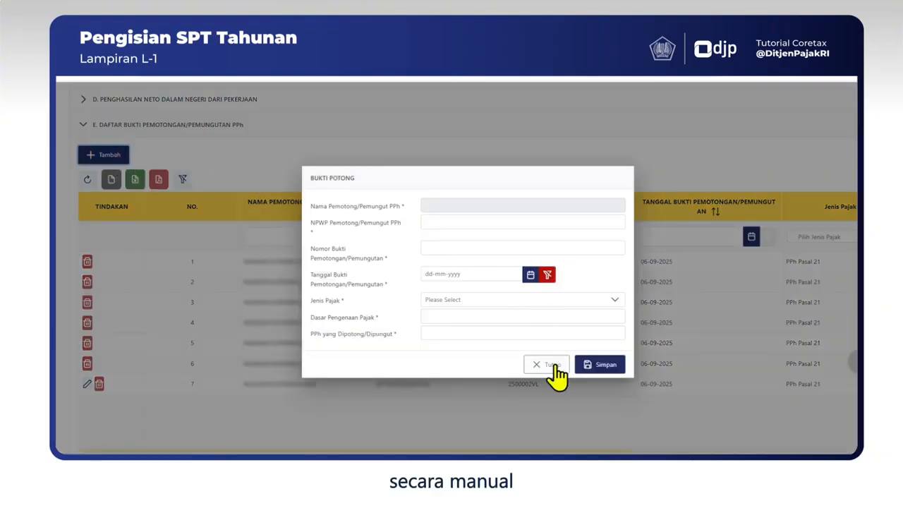
click(551, 365)
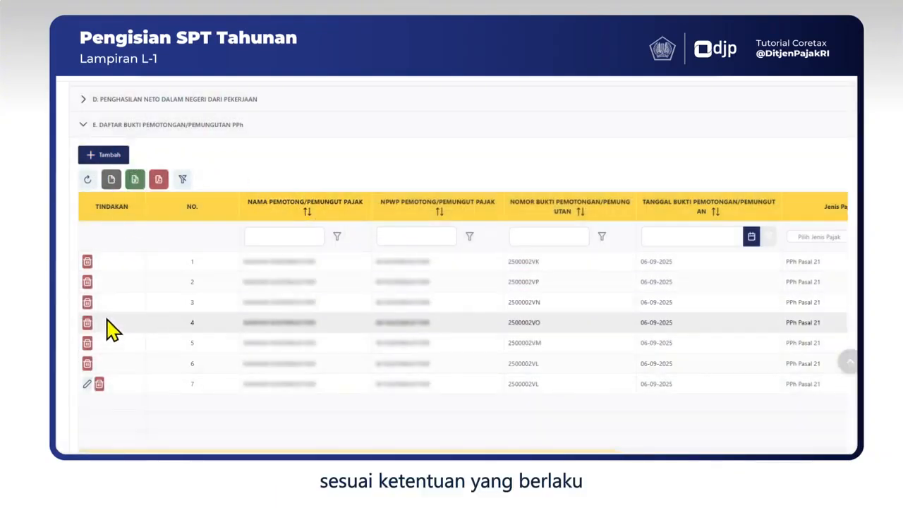
Step: Save the return draft with the completed attachment L-1 and go back to the main form Induk
scroll(337, 416, down, 5)
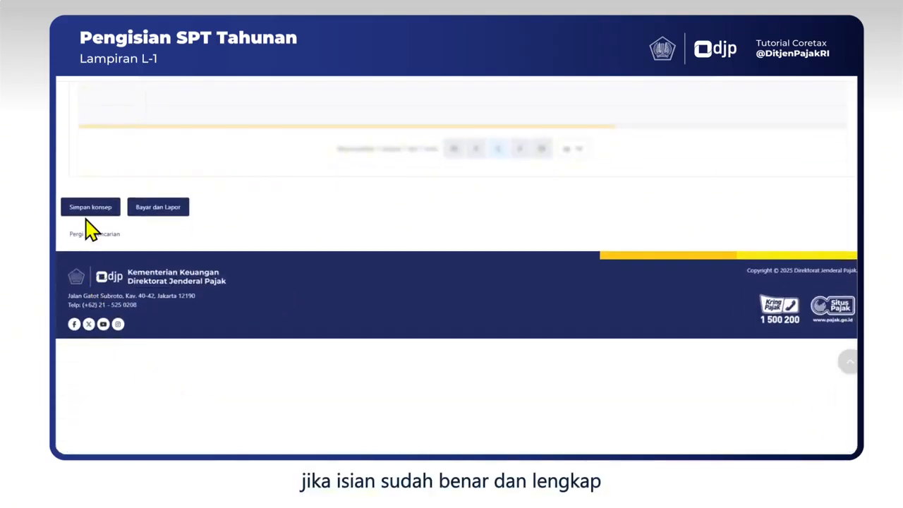
click(86, 211)
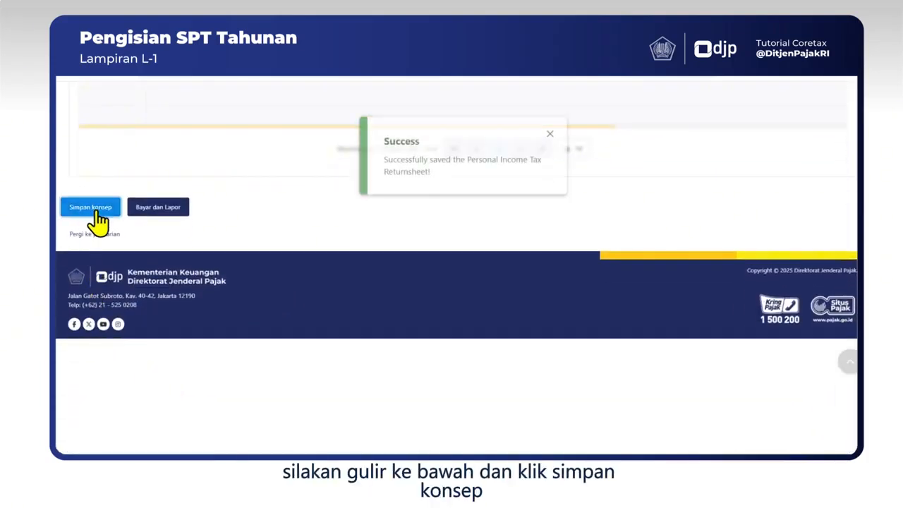
scroll(422, 242, up, 2)
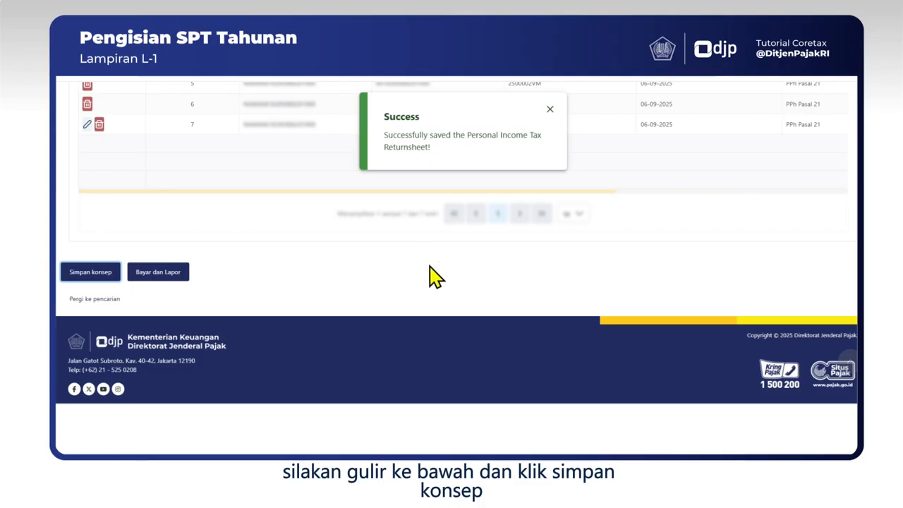
scroll(433, 276, up, 3)
scroll(433, 276, up, 10)
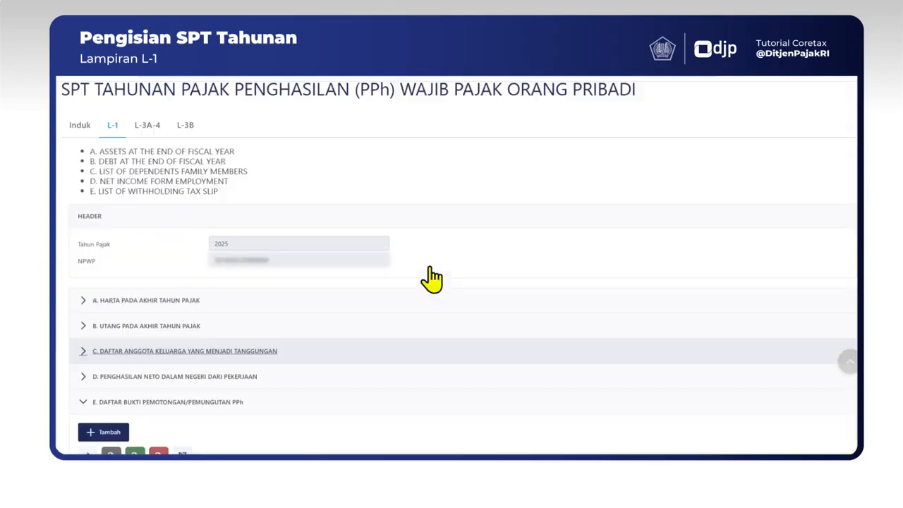
click(75, 173)
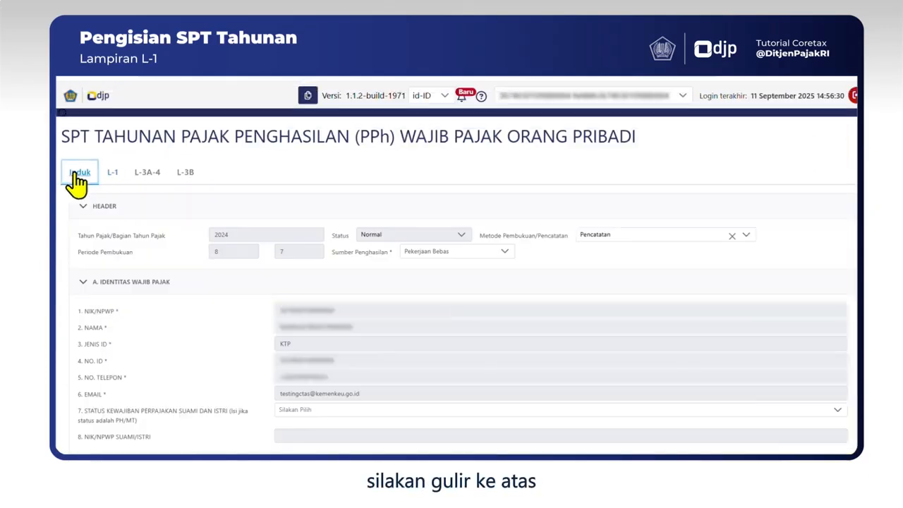
Step: Examine sections B to K of the main form Induk, checking the automatically calculated net income, tax due, tax credits, underpayment and PPh Pasal 25 instalment
scroll(814, 261, down, 1)
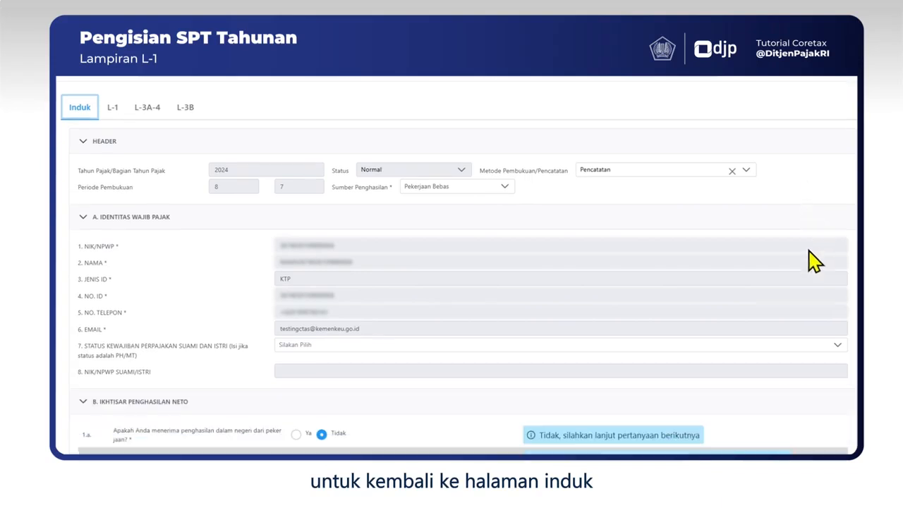
scroll(815, 261, down, 4)
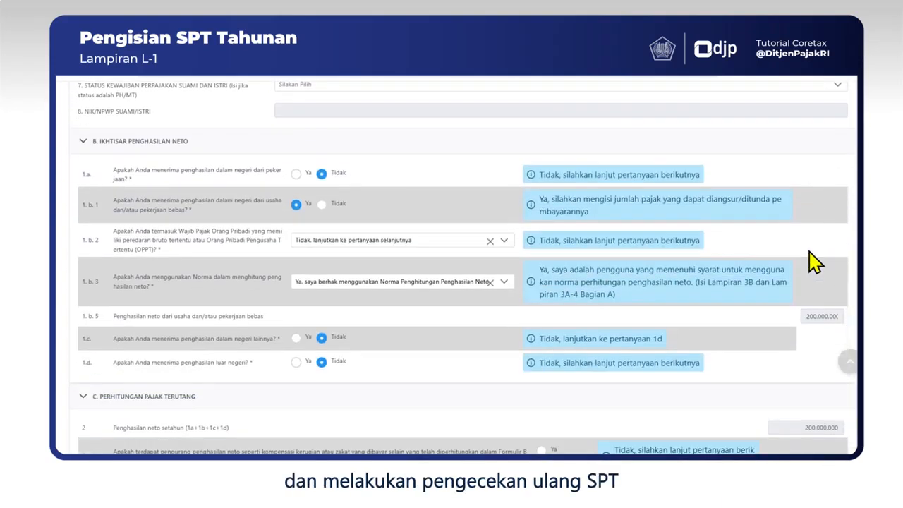
scroll(815, 262, down, 4)
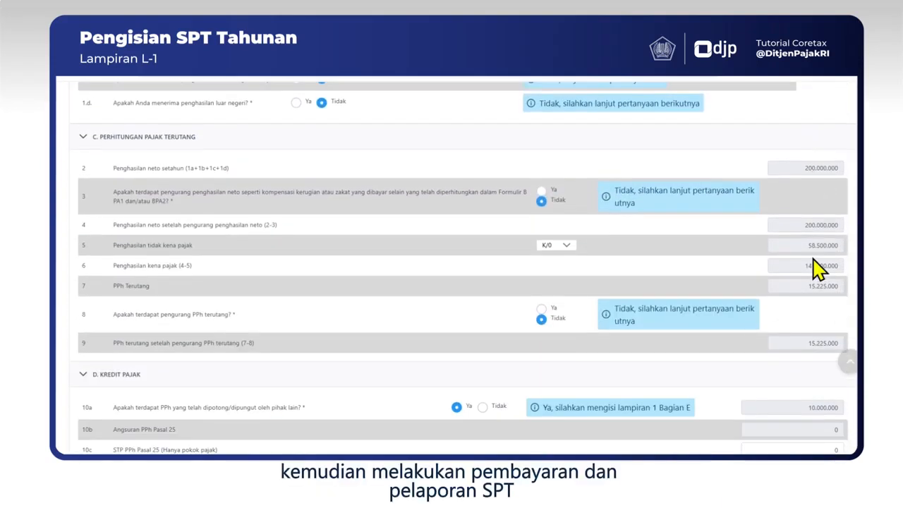
scroll(818, 270, down, 5)
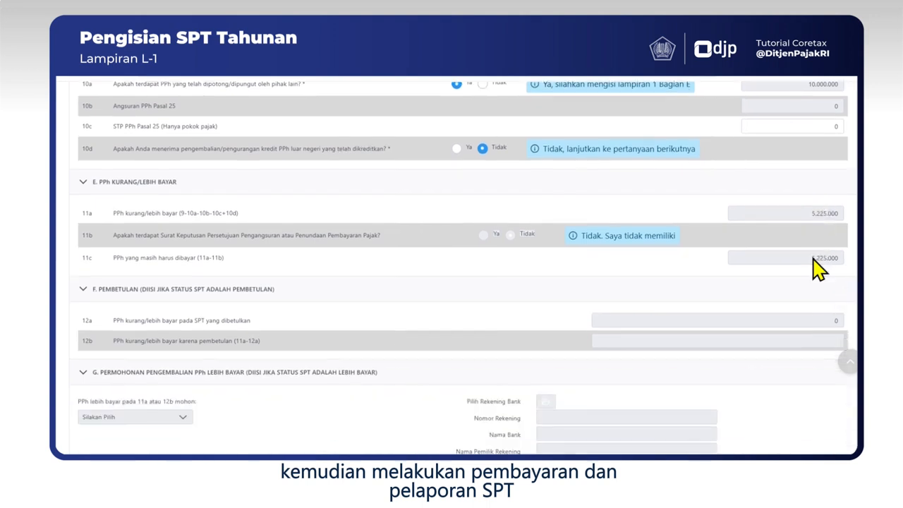
scroll(818, 270, down, 3)
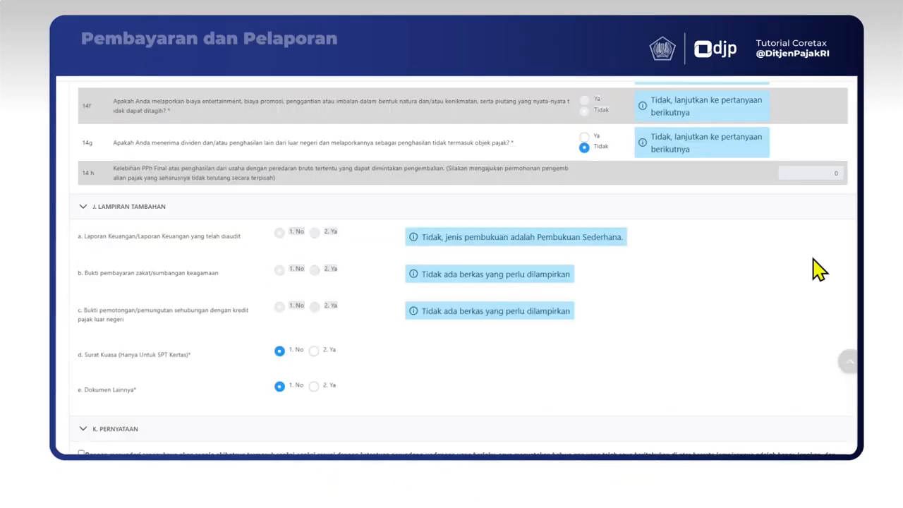
scroll(759, 268, down, 5)
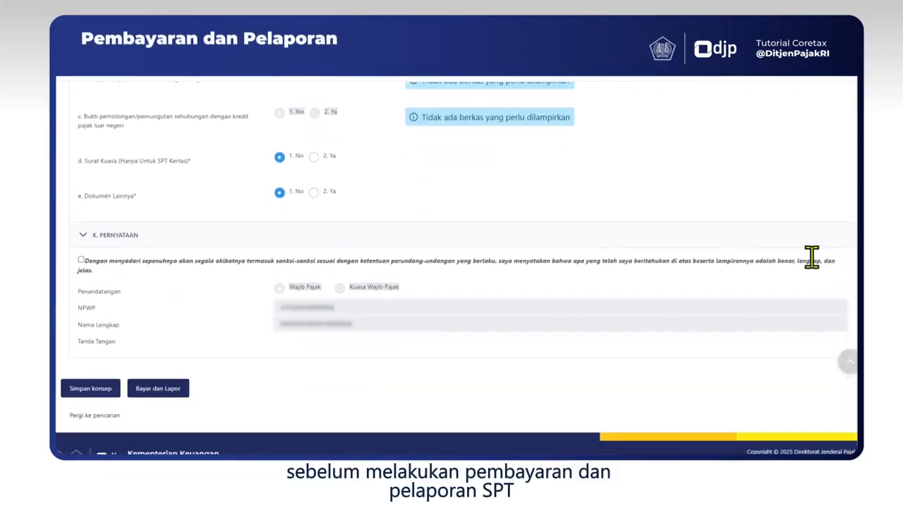
scroll(811, 257, up, 5)
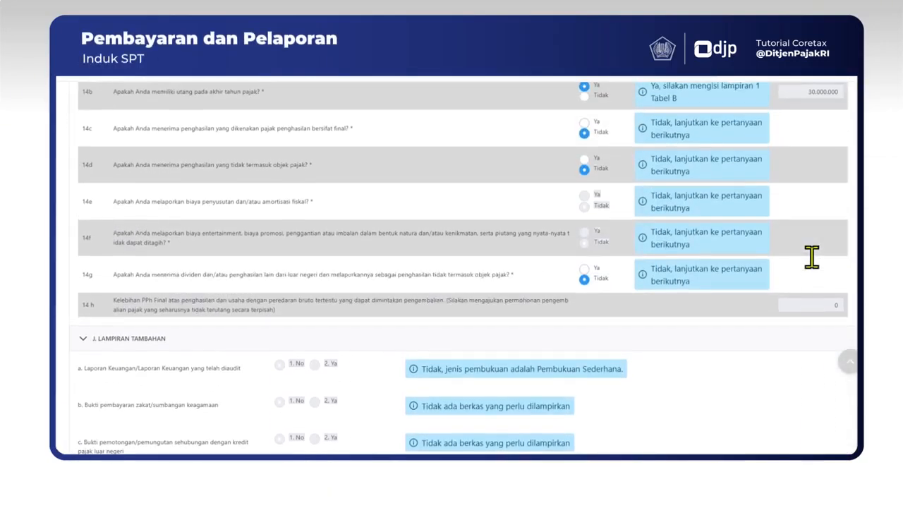
scroll(811, 258, up, 10)
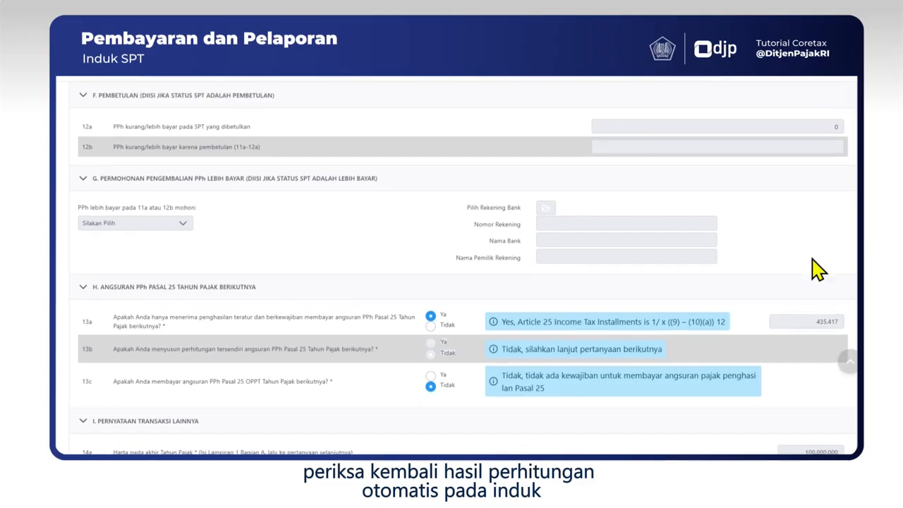
scroll(818, 268, up, 2)
scroll(817, 266, up, 4)
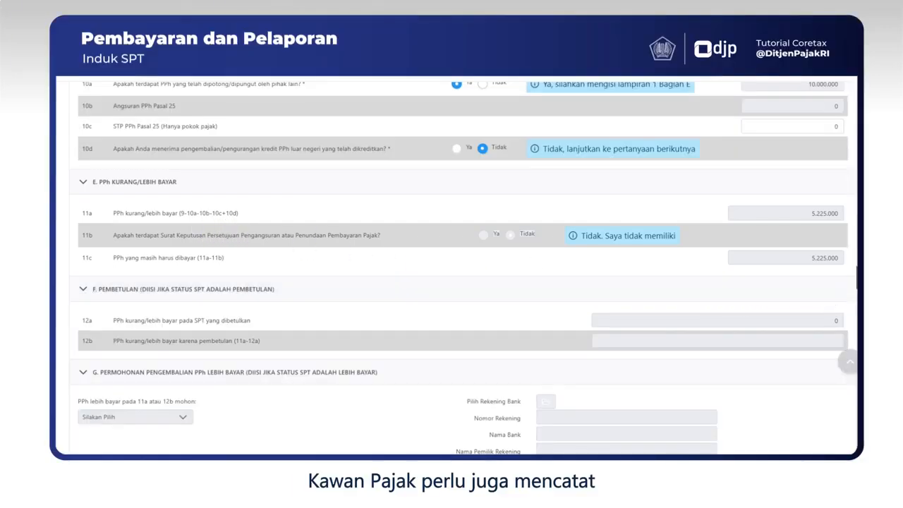
Step: Save the reviewed main form as a return draft (konsep)
scroll(459, 282, down, 1)
scroll(459, 282, down, 1)
scroll(459, 282, down, 2)
scroll(792, 258, down, 1)
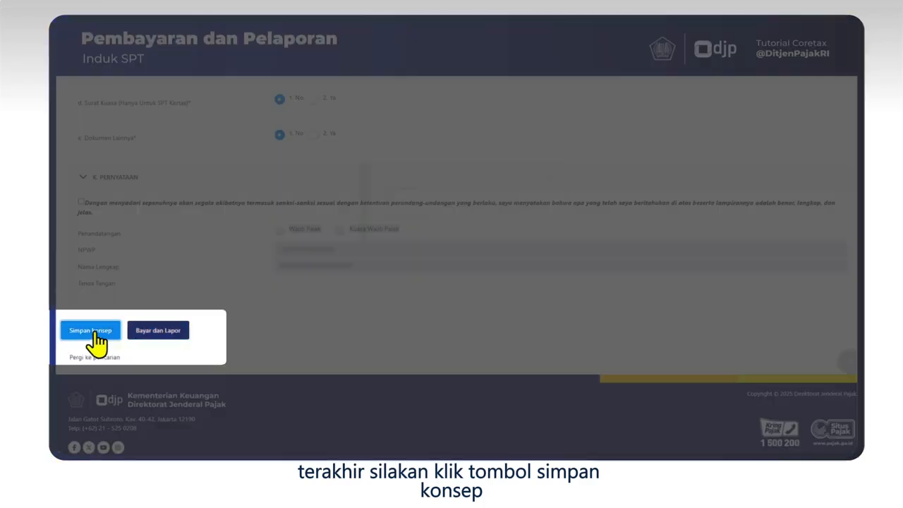
click(94, 336)
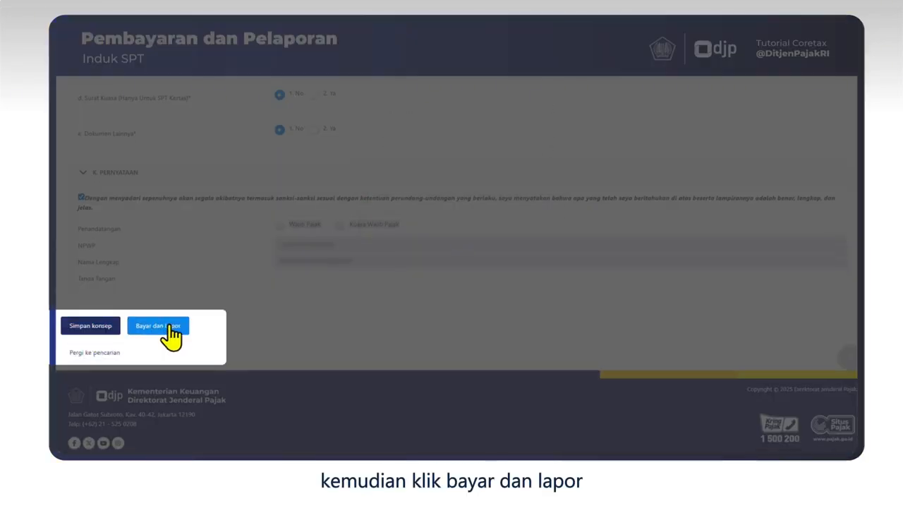
Step: Accept the truthfulness declaration in section K. Pernyataan, start Bayar dan Lapor and dismiss the Pemberitahuan notice
click(169, 331)
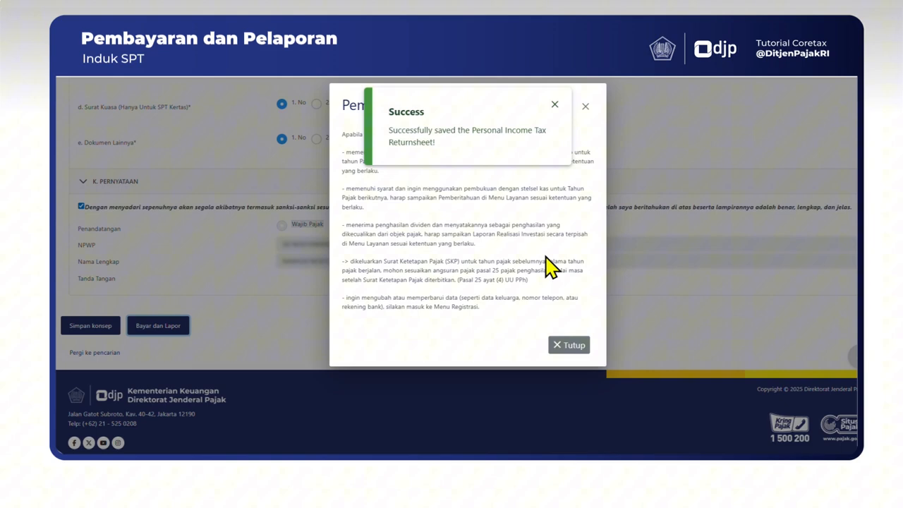
click(554, 104)
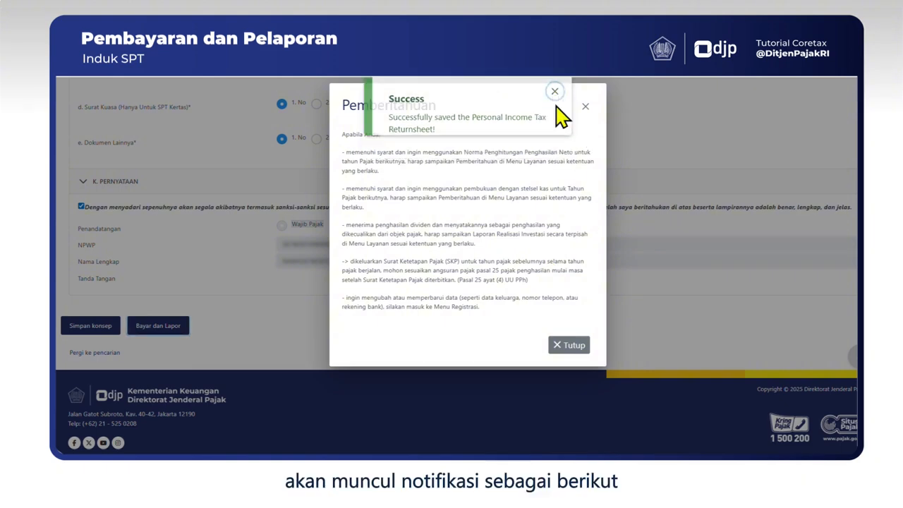
click(573, 346)
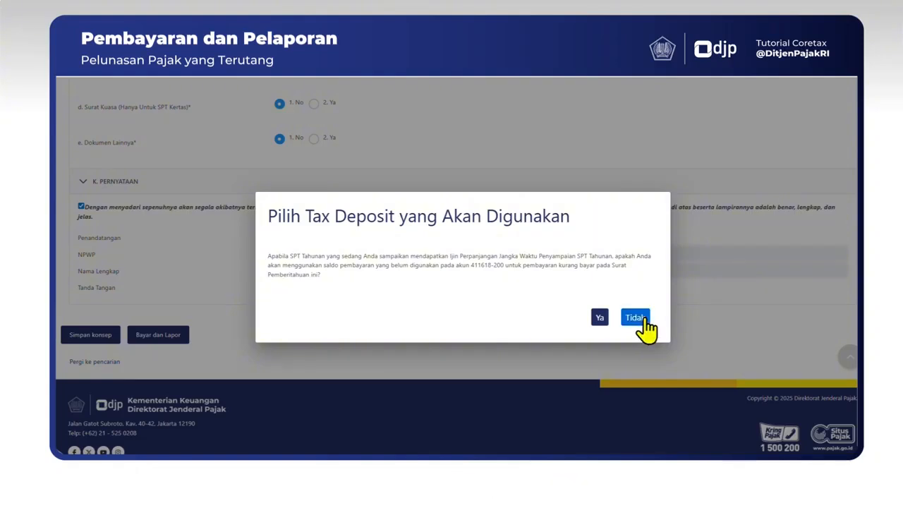
Step: Decline using the unused payment balance on account 411618-200 and pay the underpaid tax by Pemindahbukuan Deposit
click(635, 318)
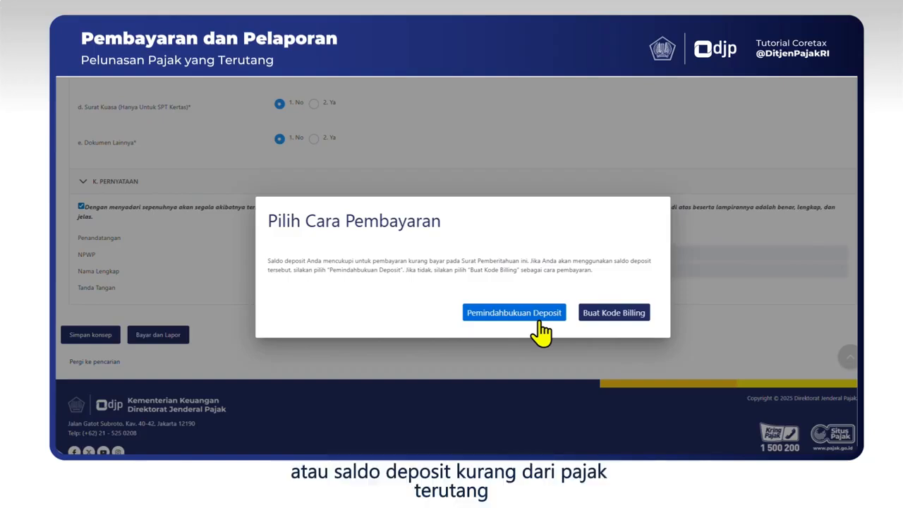
click(540, 323)
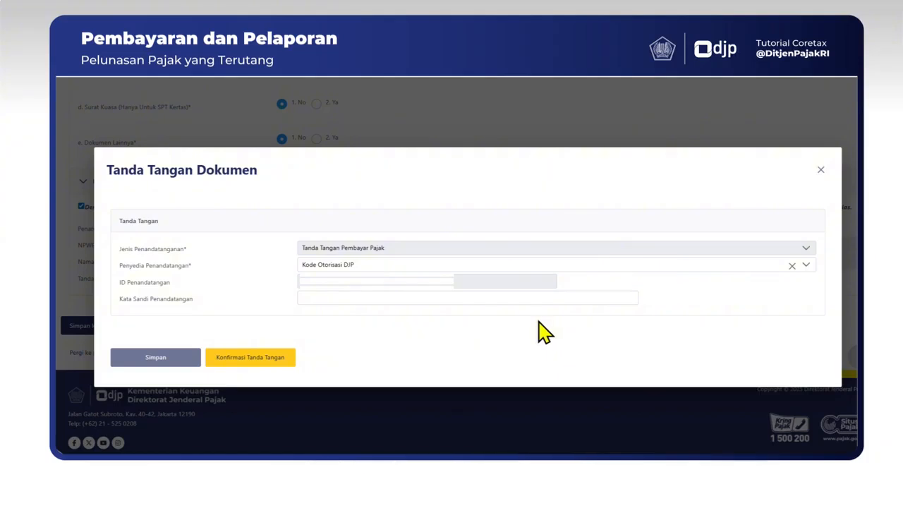
Step: Sign the return with the signer's passphrase through Kode Otorisasi DJP, save it and confirm the signature
click(353, 297)
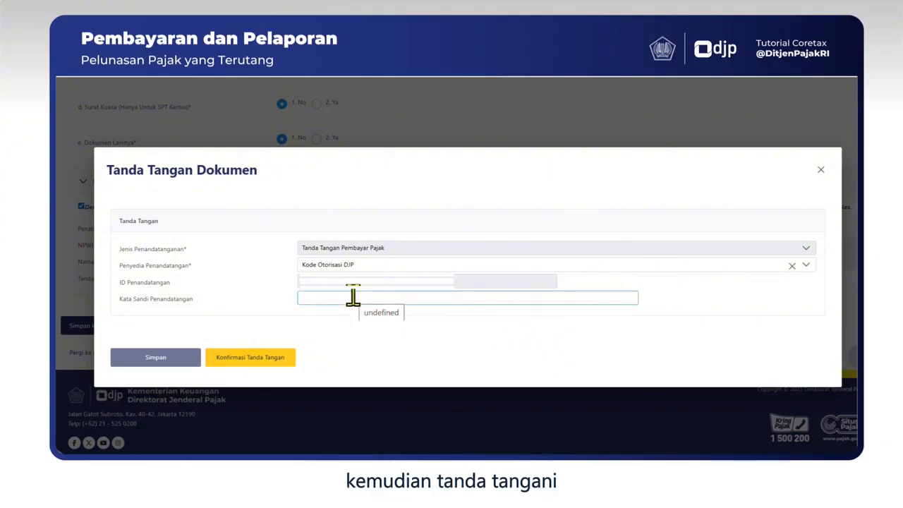
text(•••)
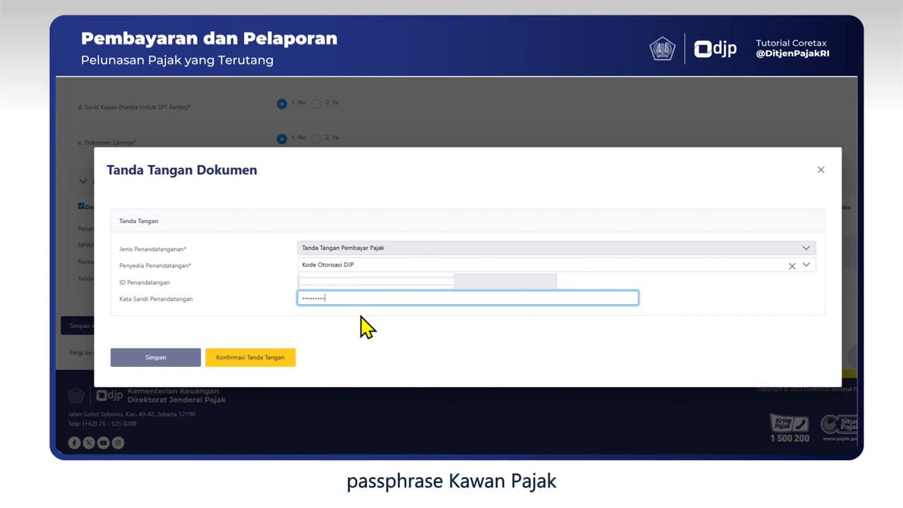
click(161, 357)
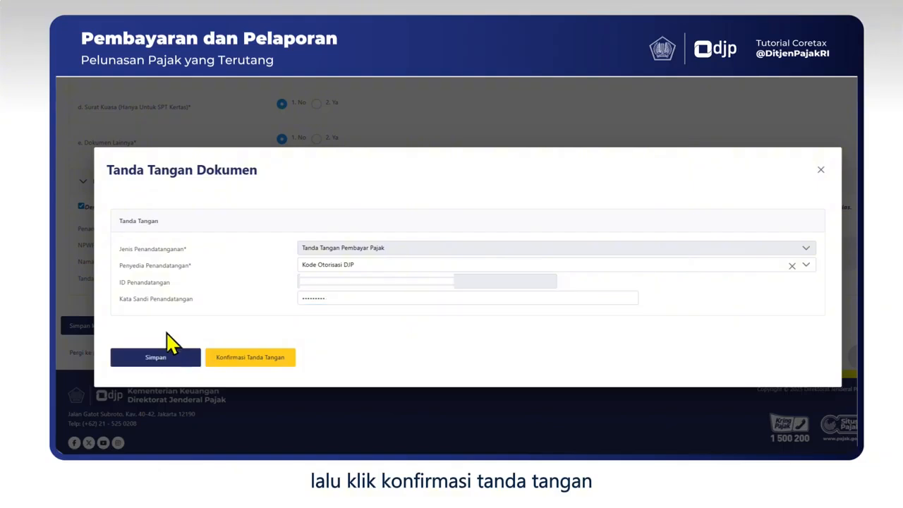
click(259, 359)
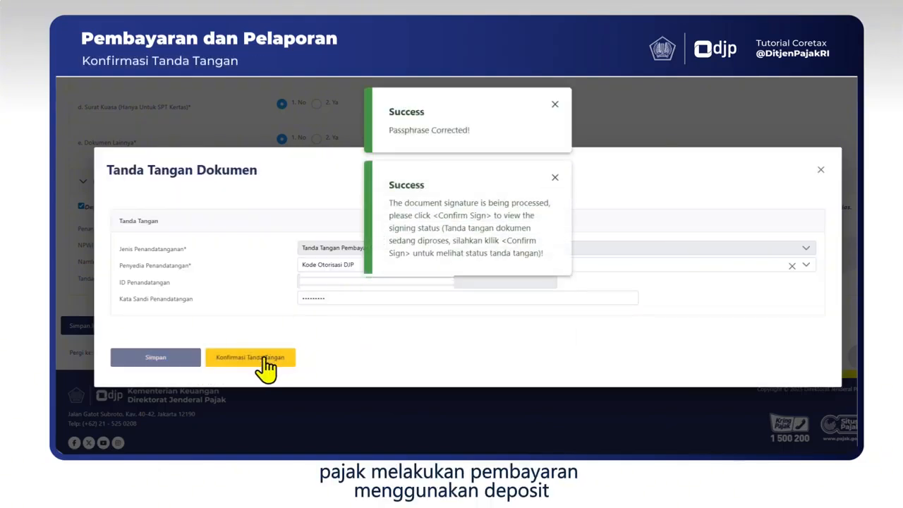
click(265, 361)
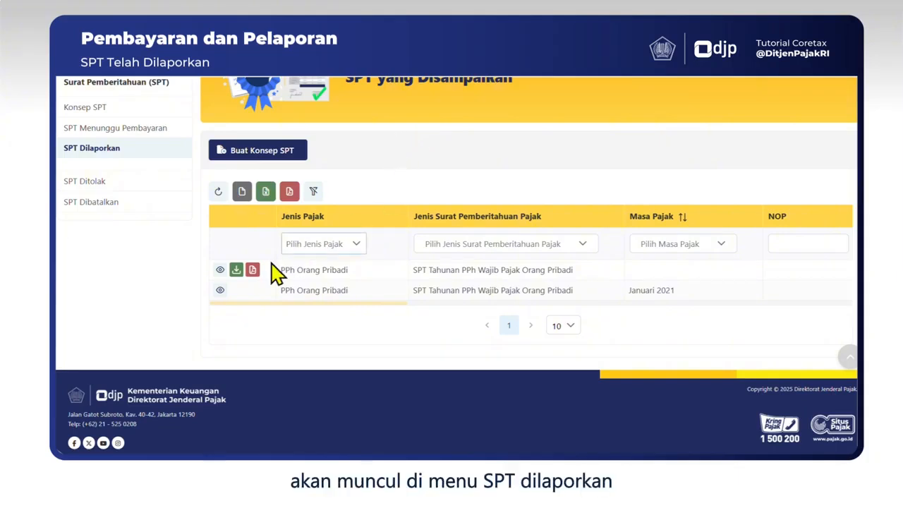
Step: Download the Bukti Penerimaan Elektronik of the filed annual return from SPT Dilaporkan, view the PDF and return to the list
click(116, 149)
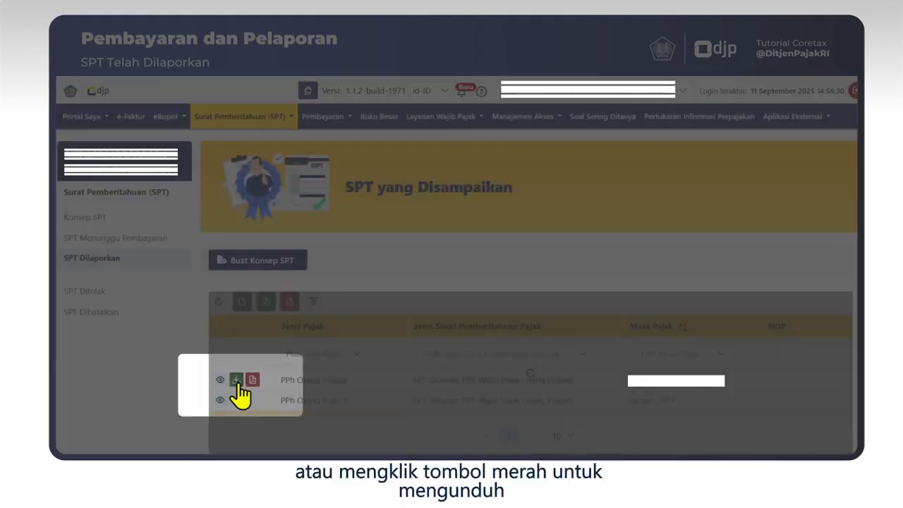
click(236, 381)
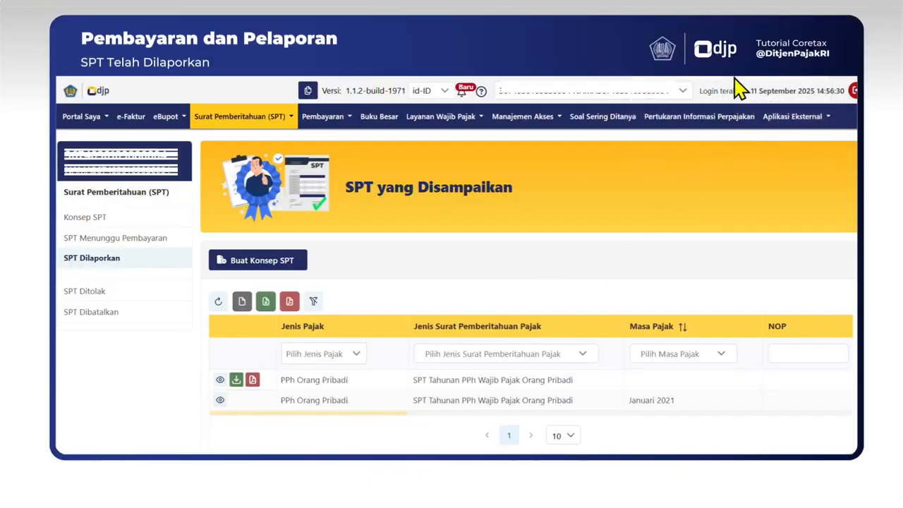
click(811, 91)
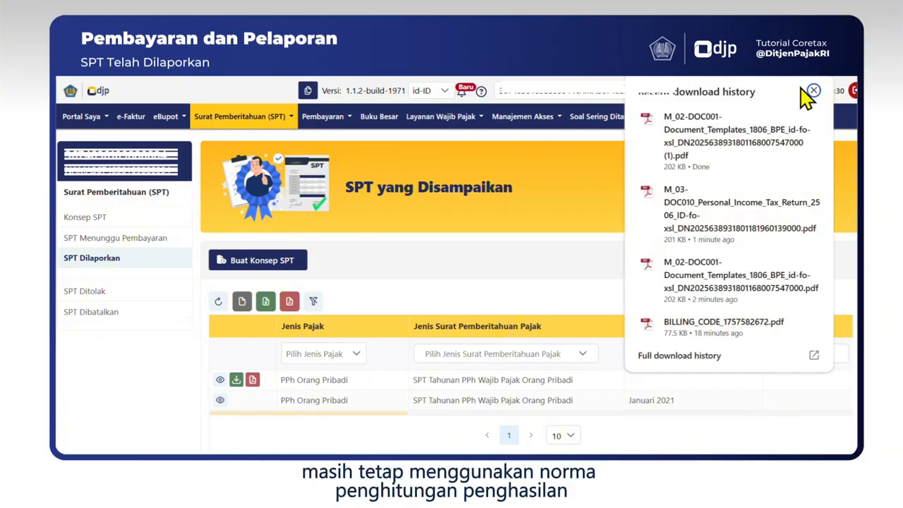
click(709, 132)
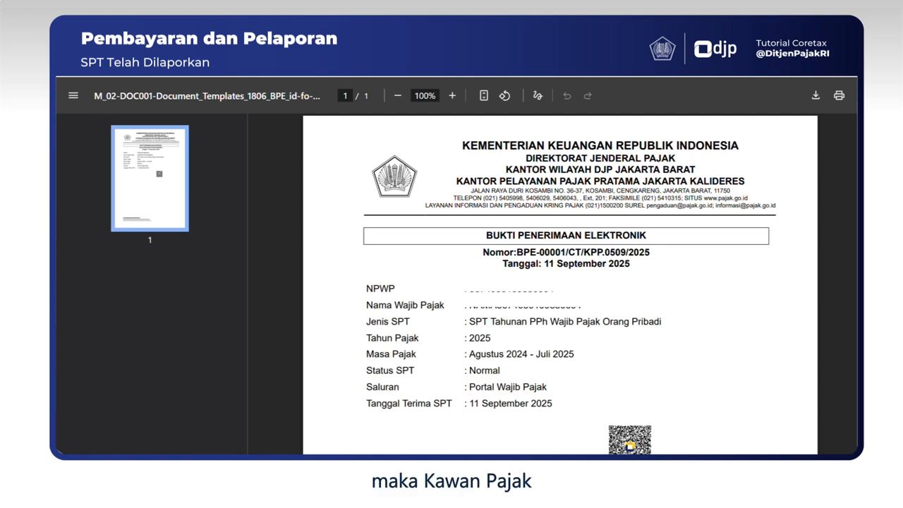
click(375, 77)
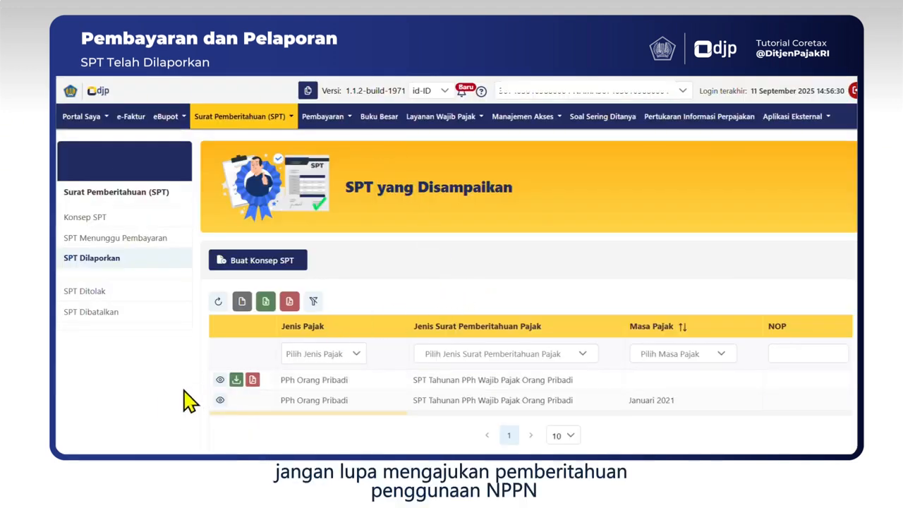